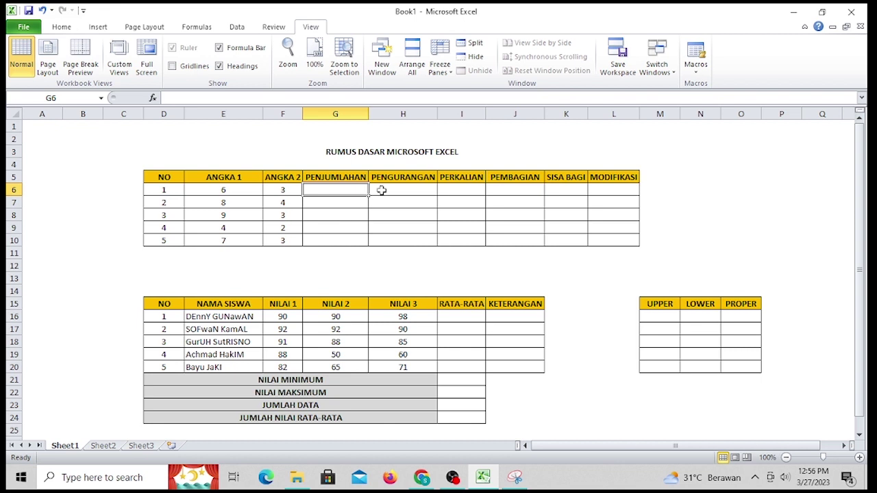
- Enter the formula =E6+F6 in cell G6 of the PENJUMLAHAN column
text(=)
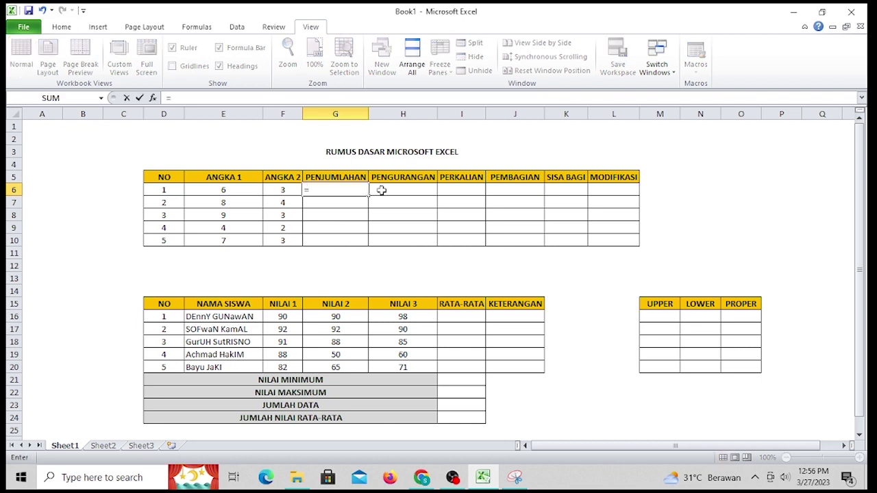
click(243, 191)
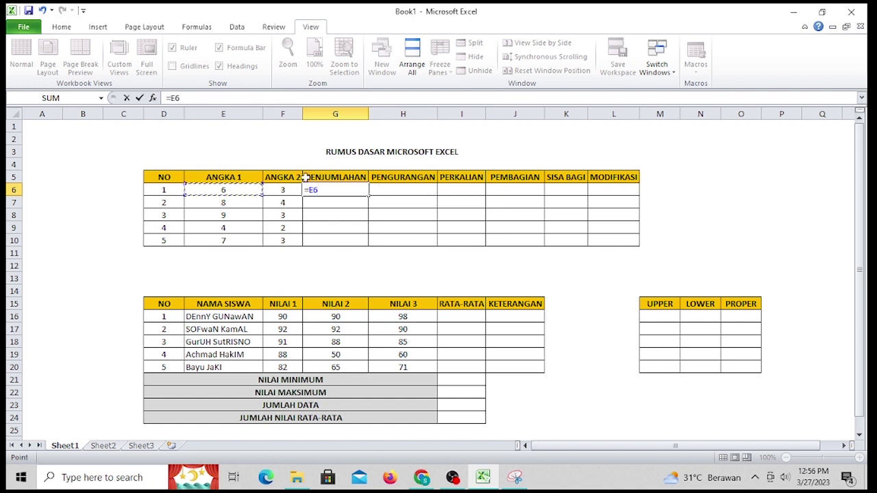
text(+)
click(282, 194)
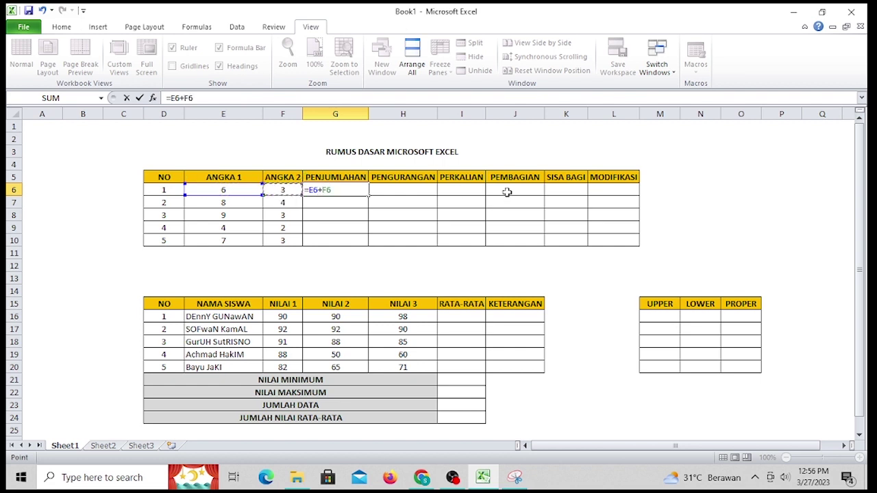
key(Return)
- Fill the addition formula from G6 down to G10 and center the filled cells horizontally
click(353, 189)
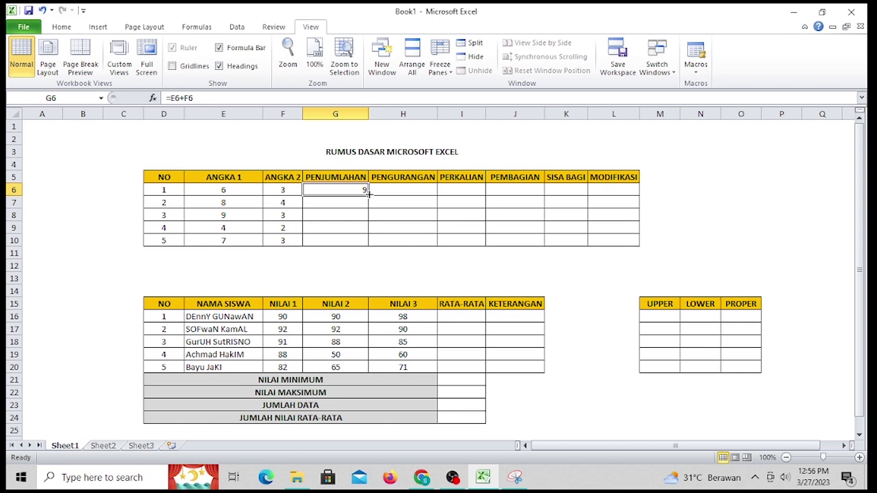
drag(368, 194, 368, 246)
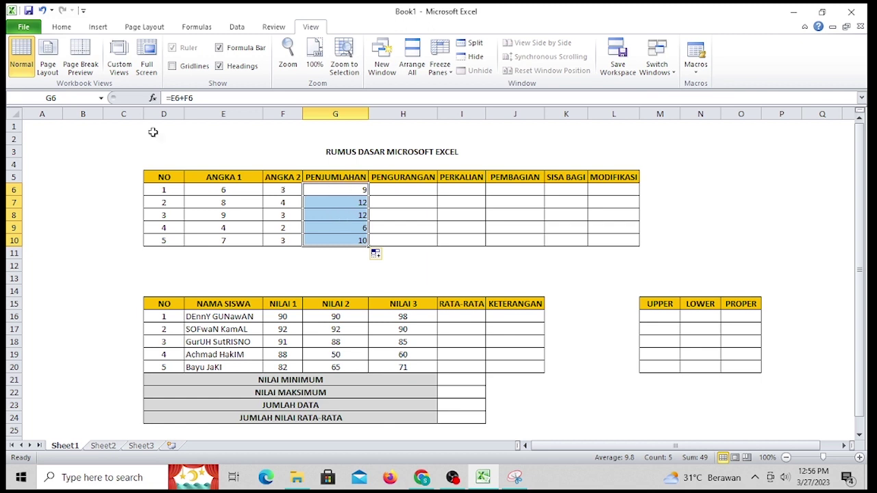
click(61, 27)
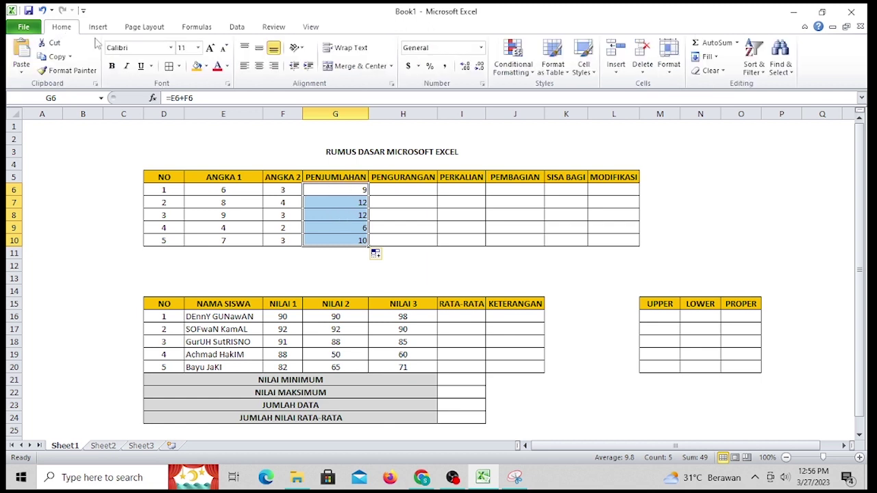
click(259, 67)
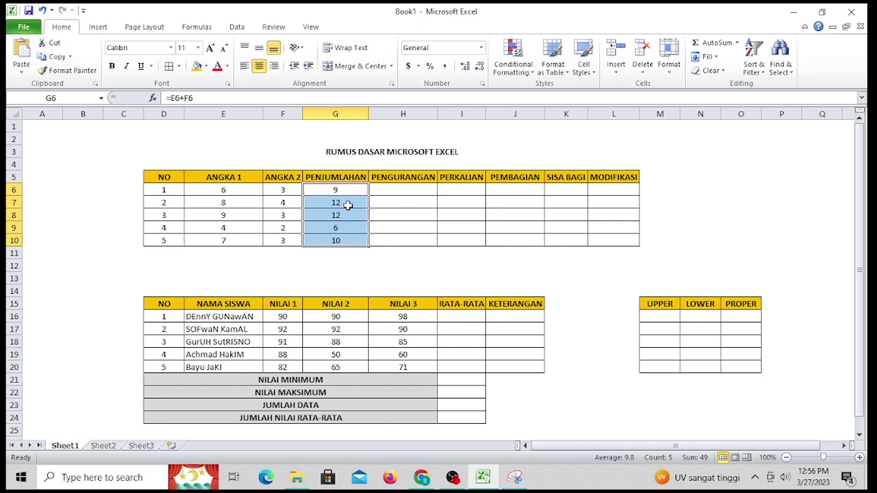
- Enter the formula =E6-F6 in cell H6 of the PENGURANGAN column
click(404, 189)
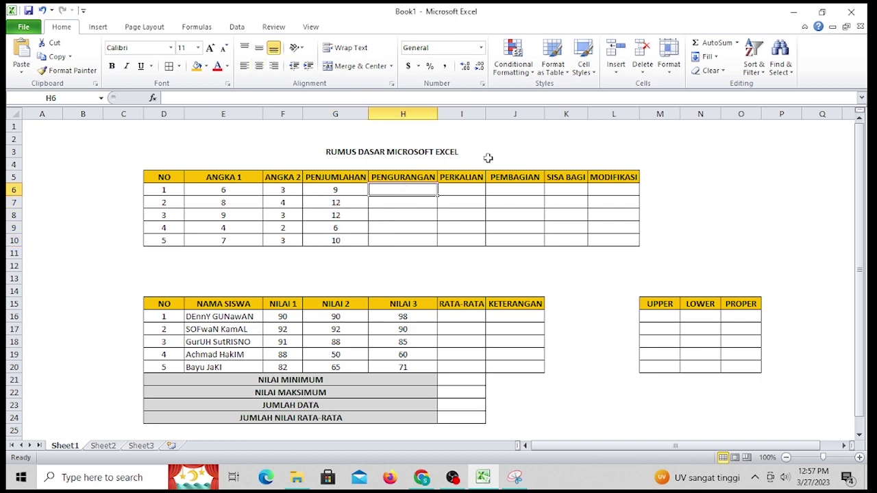
text(=)
click(231, 192)
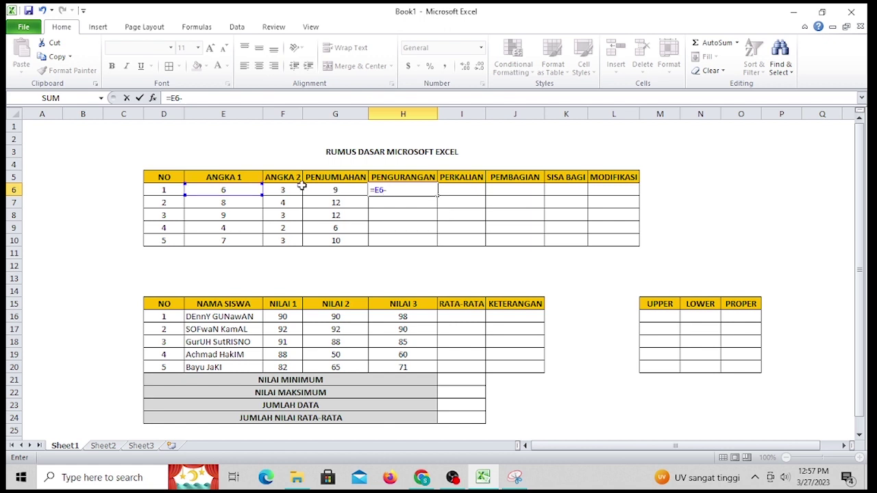
click(280, 189)
key(Return)
- Fill the subtraction formula from H6 down to H10 and center the filled cells horizontally
click(422, 192)
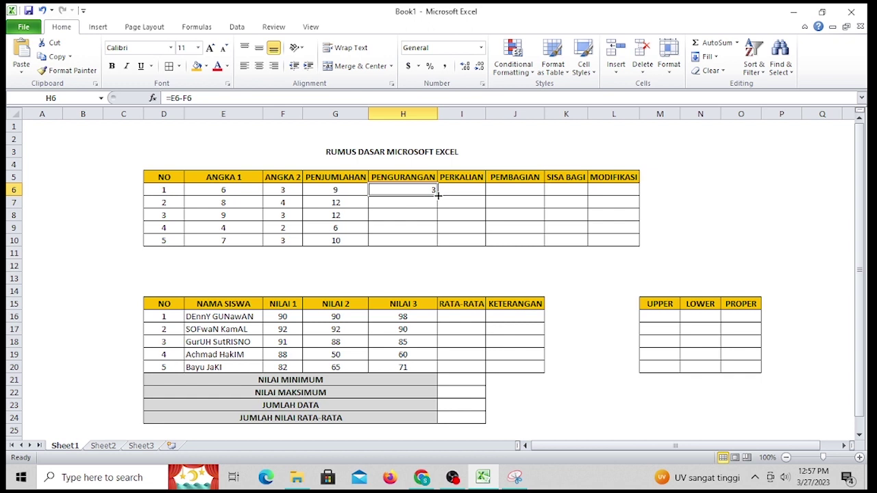
drag(438, 195, 439, 242)
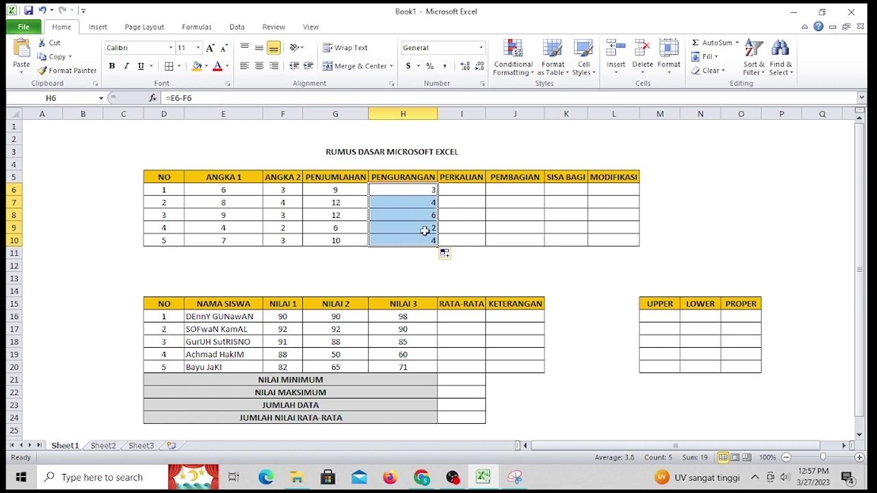
click(259, 67)
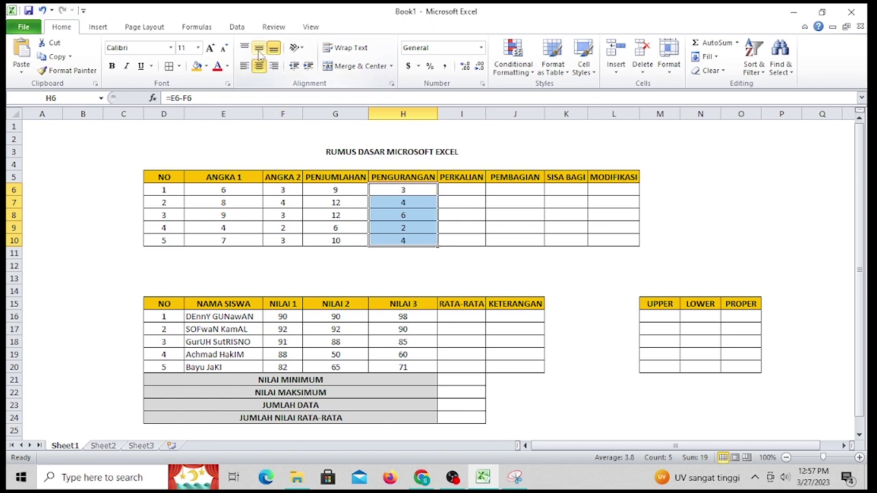
- Enter the formula =E6*F6 in cell I6 of the PERKALIAN column
click(469, 192)
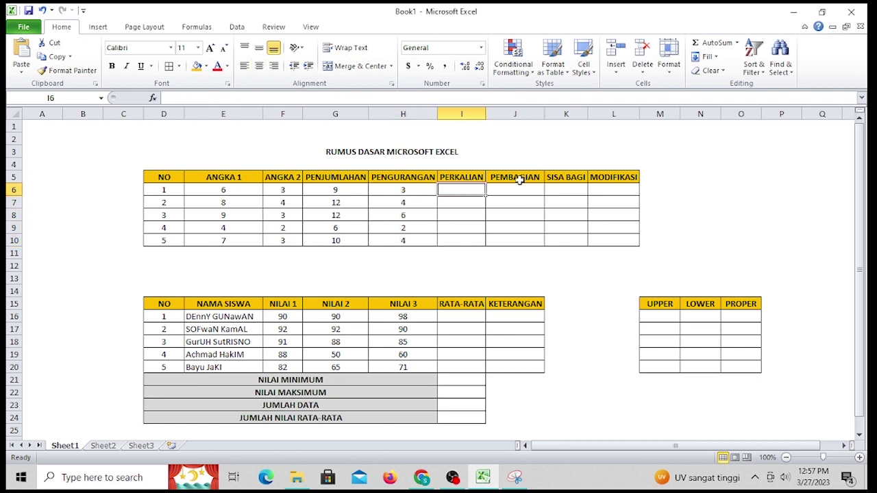
text(=)
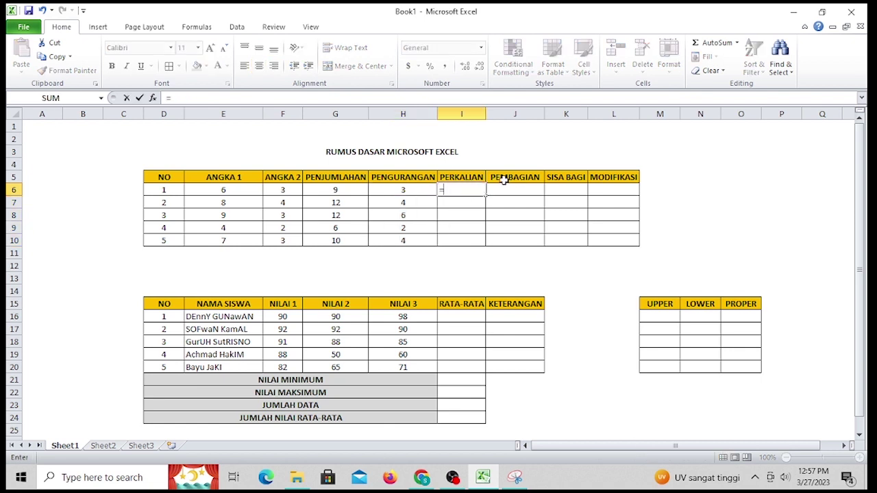
click(224, 190)
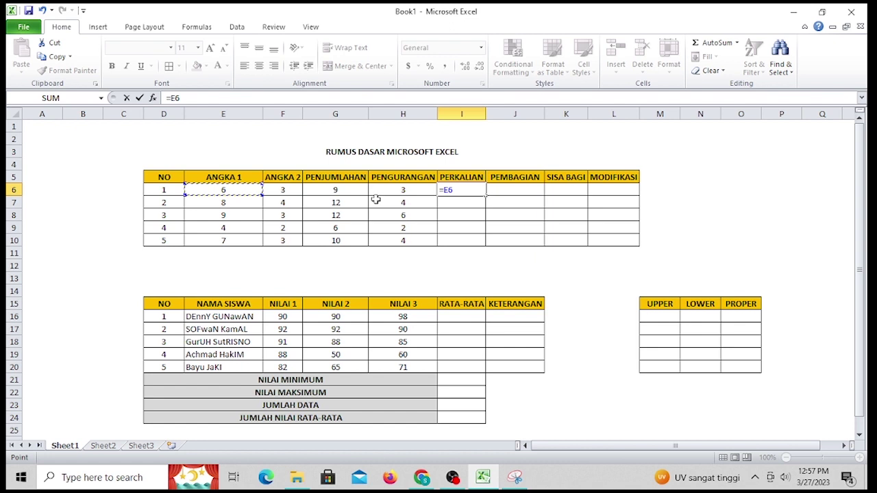
text(*)
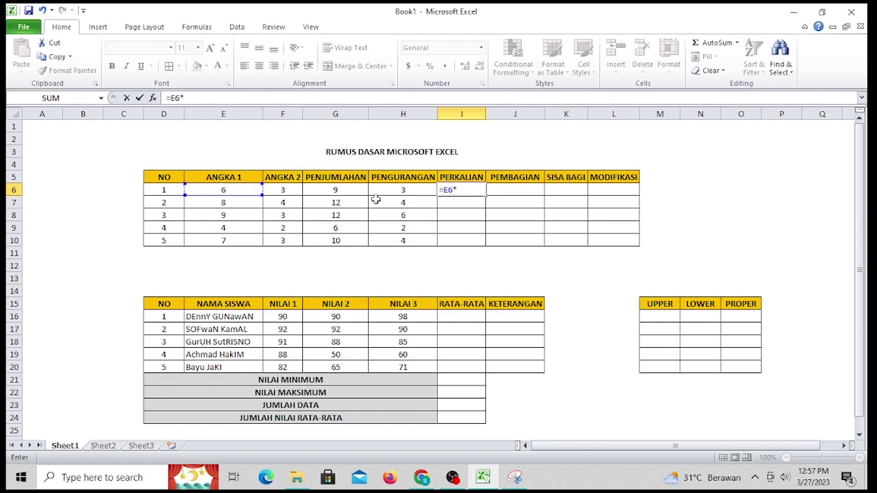
click(286, 193)
key(Return)
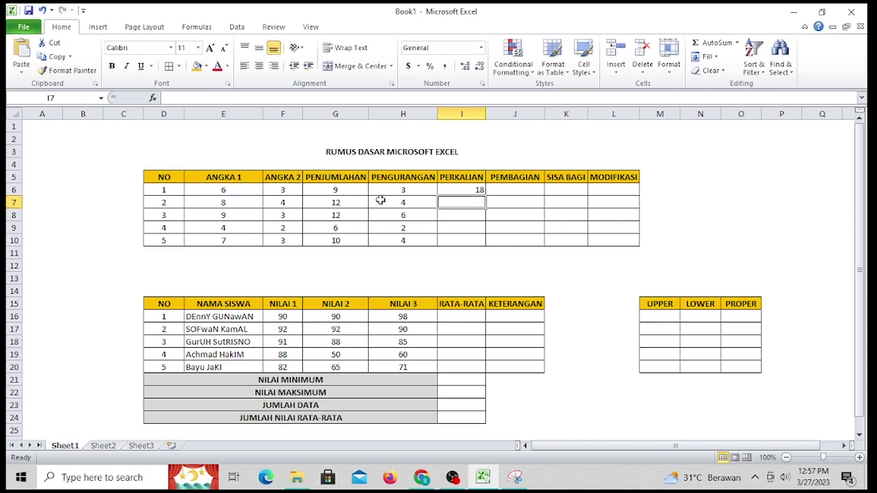
- Fill the multiplication formula from I6 down to I10 and center the filled cells horizontally
click(456, 190)
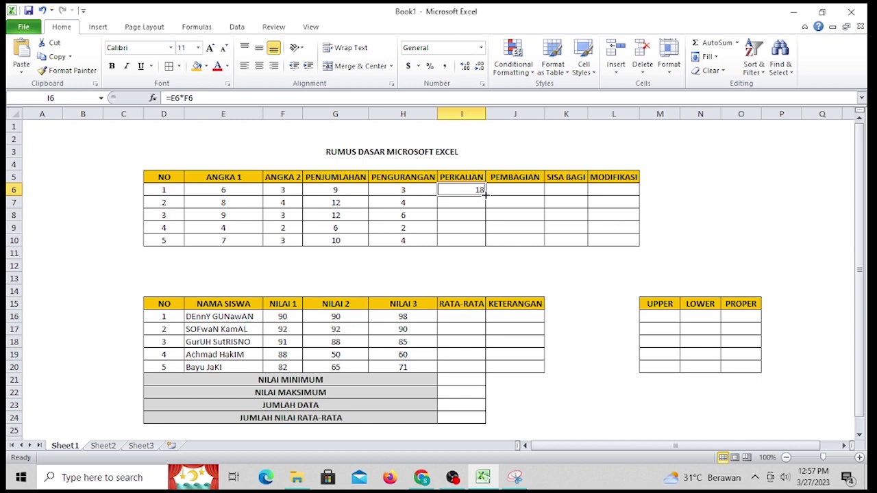
double_click(484, 195)
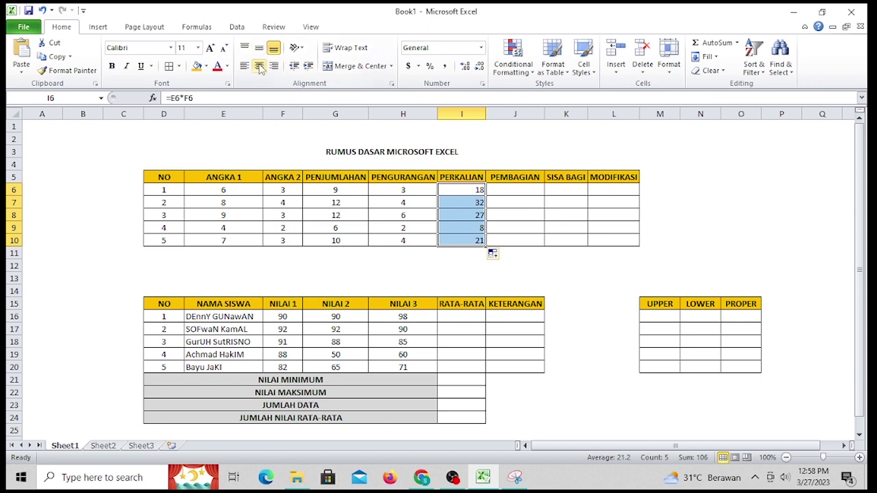
- Enter the formula =E6/F6 in cell J6 of the PEMBAGIAN column
click(515, 191)
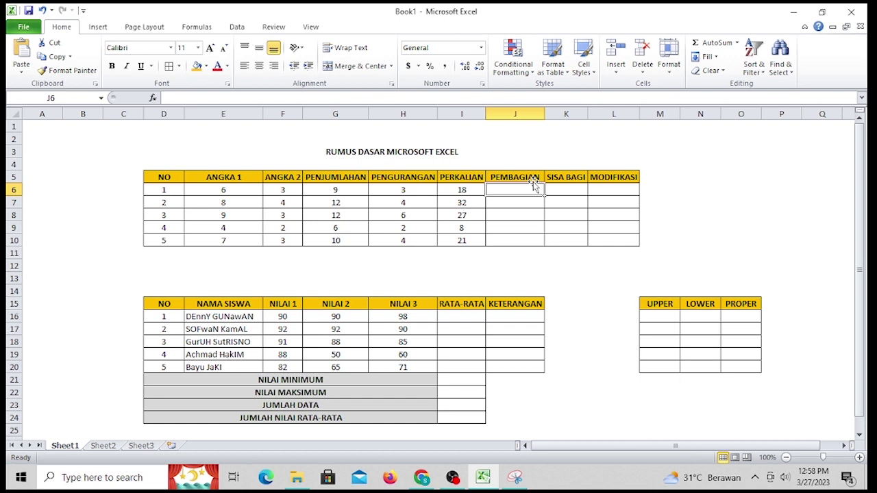
text(=)
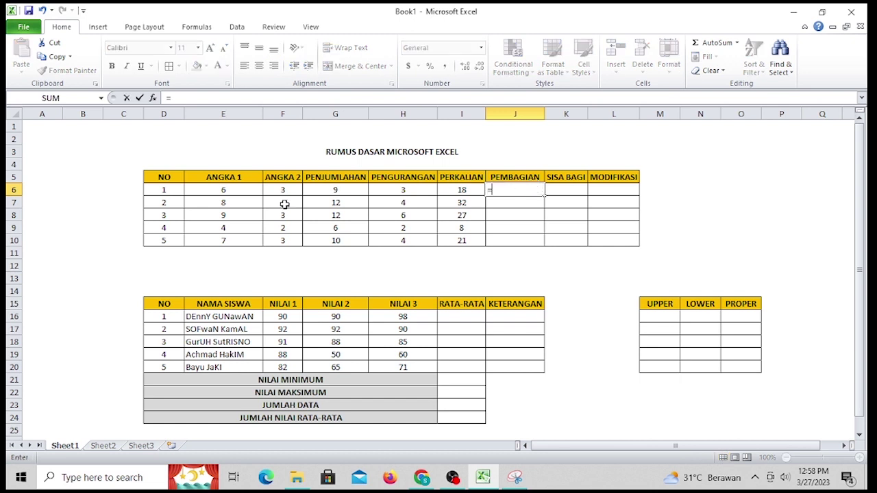
click(222, 192)
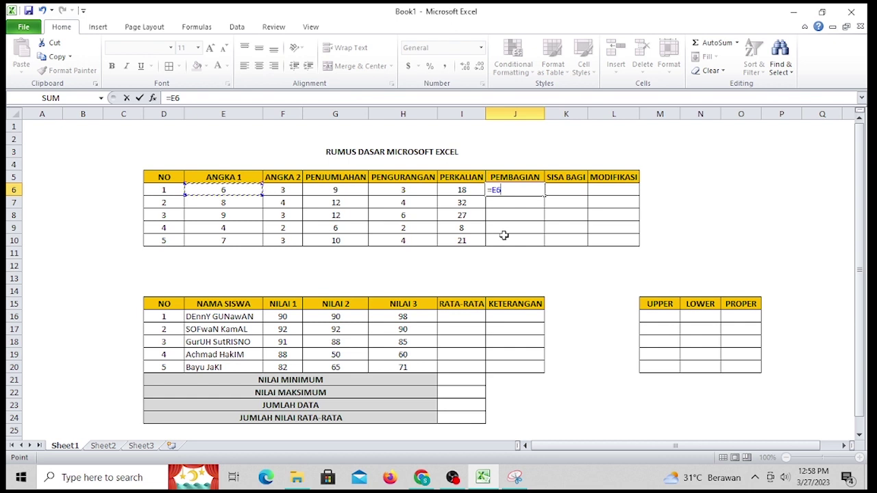
text(/)
click(287, 193)
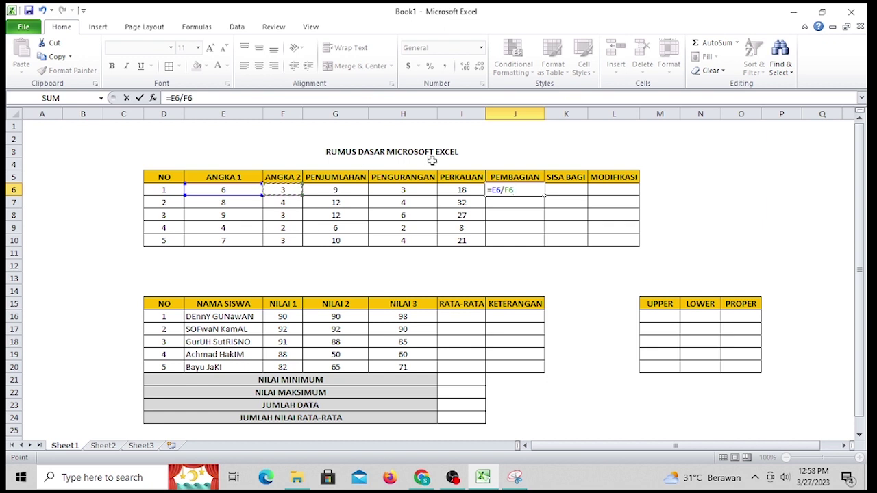
key(Return)
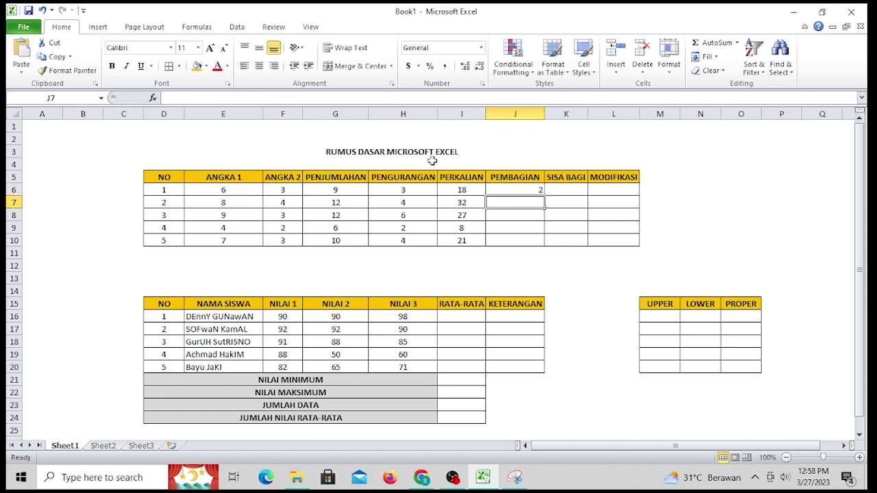
- Fill the division formula from J6 down to J10 and center the filled cells horizontally and vertically
click(514, 190)
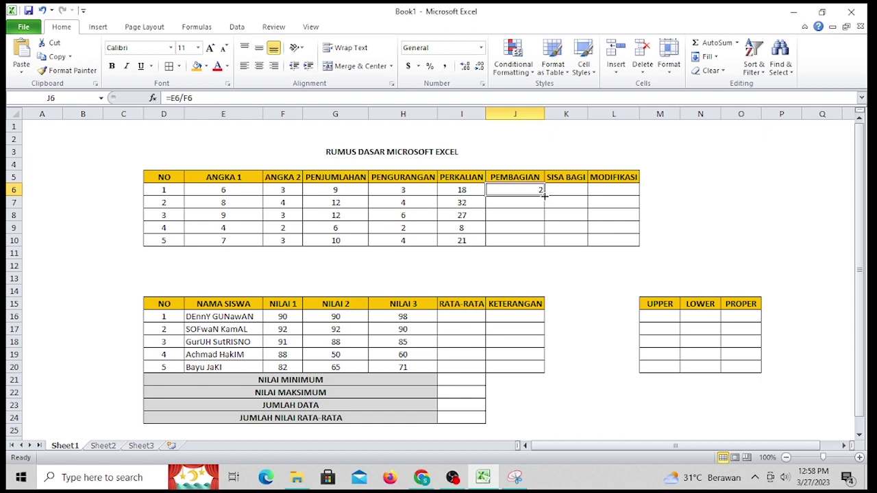
drag(543, 195, 543, 246)
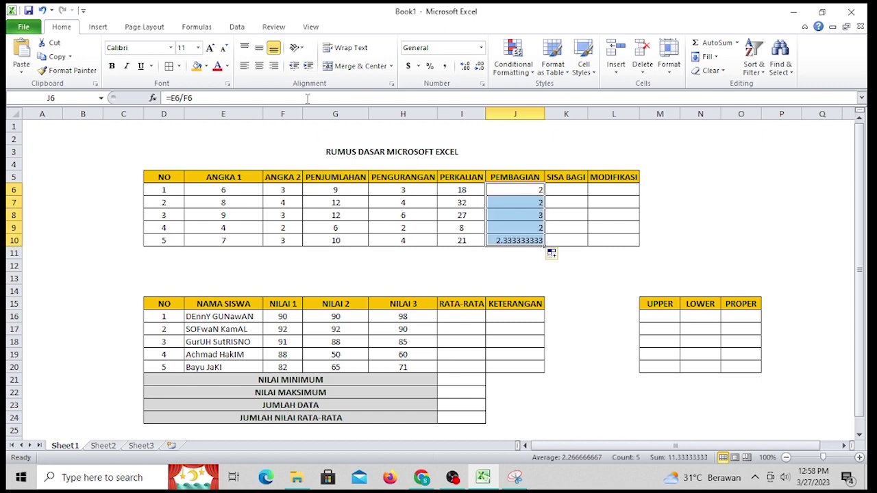
click(259, 65)
click(259, 47)
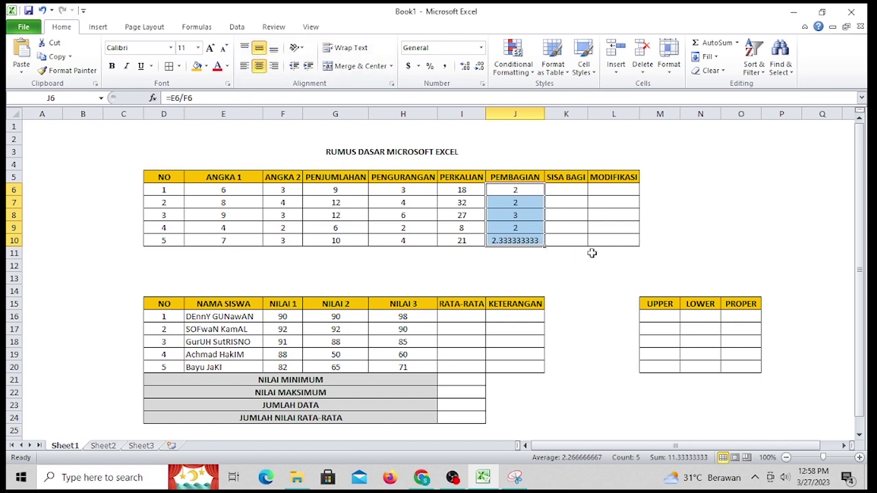
- Enter the remainder formula =MOD(E6,F6) in cell K6 of the SISA BAGI column
click(565, 189)
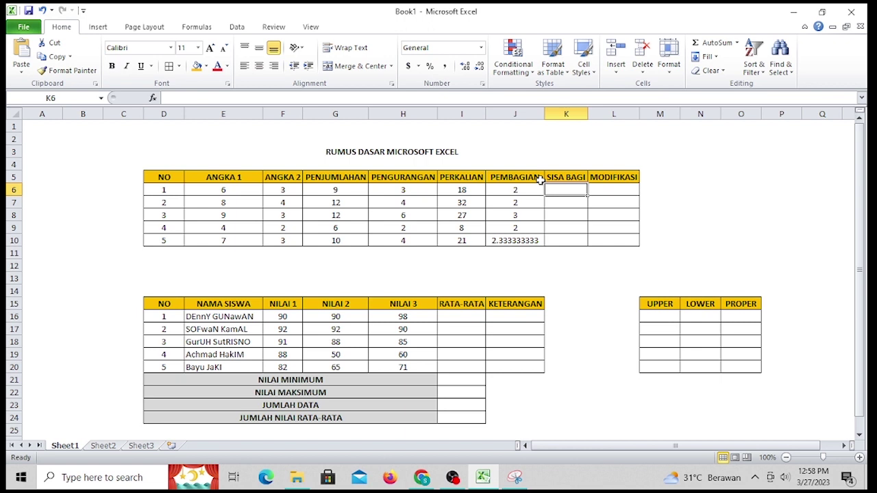
text(=)
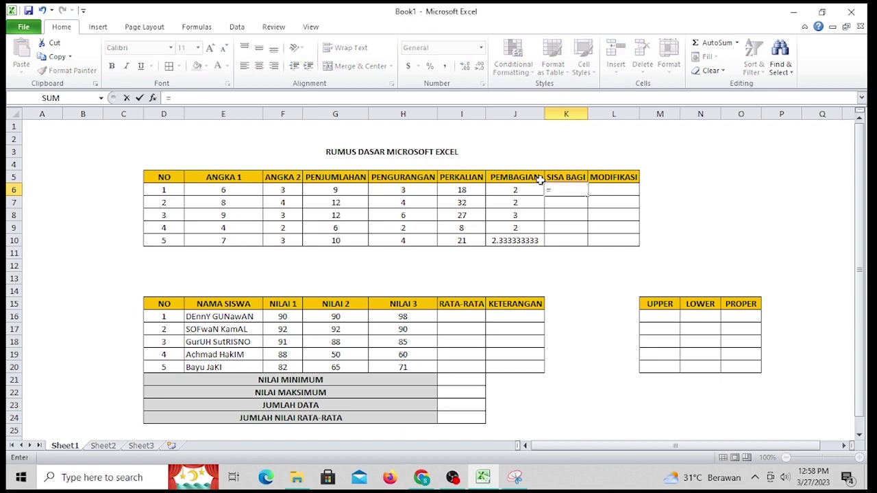
text(MO)
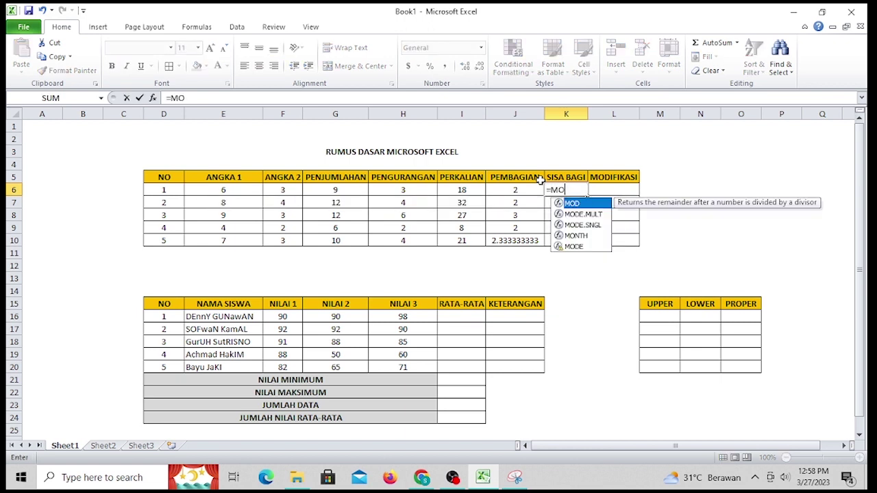
double_click(568, 205)
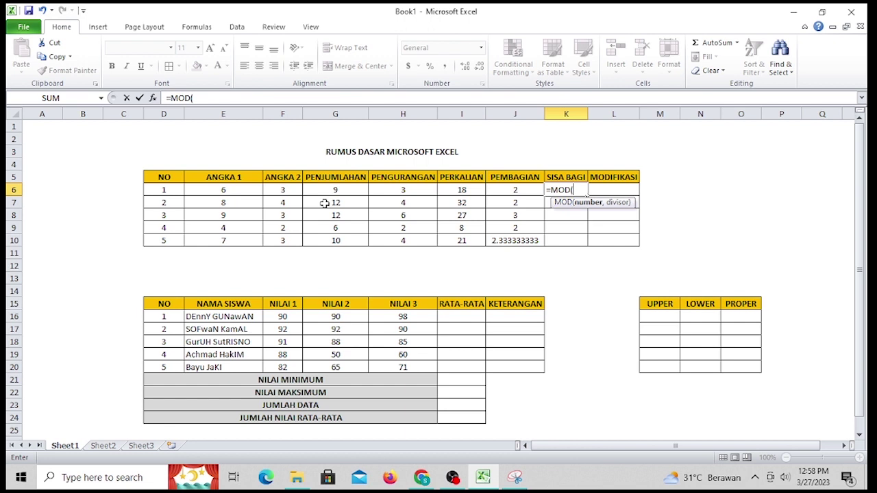
click(247, 194)
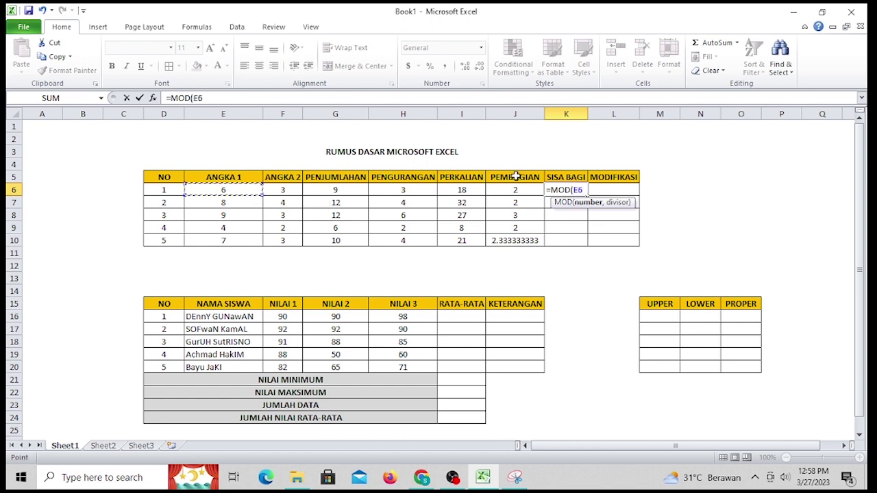
text(,)
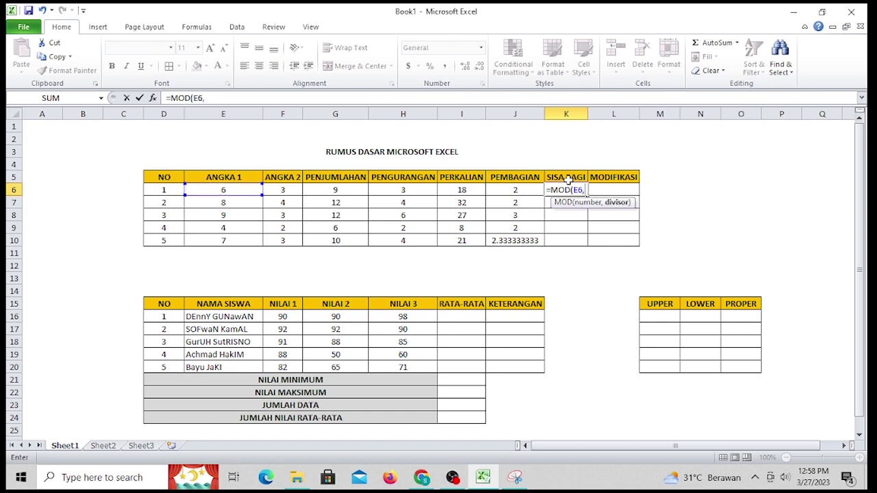
click(281, 189)
text())
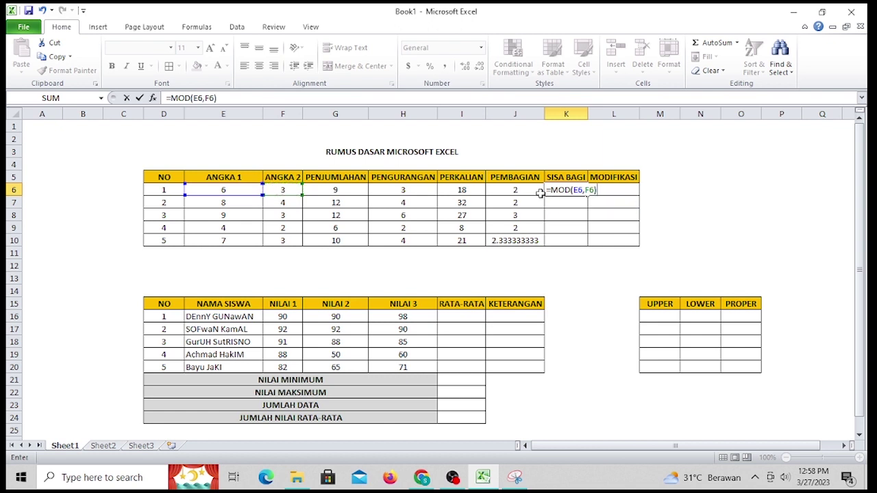
key(Return)
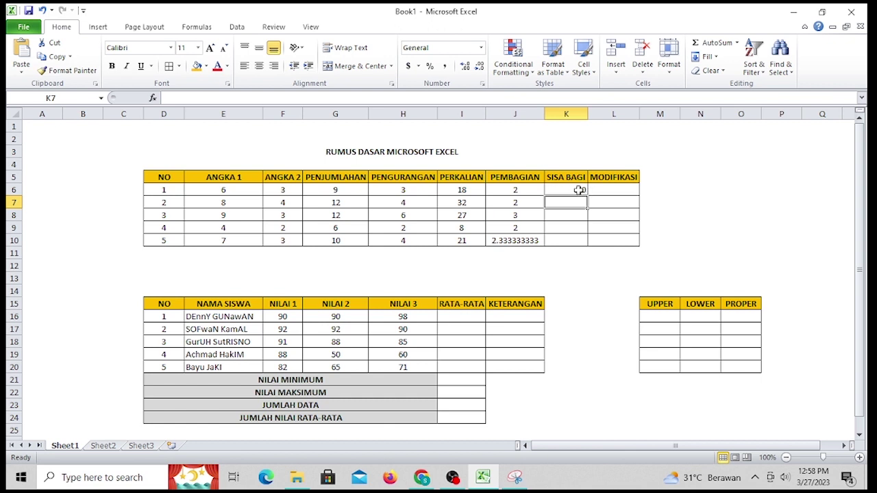
- Fill the remainder formula from K6 down to K10 and center the filled cells horizontally
click(579, 188)
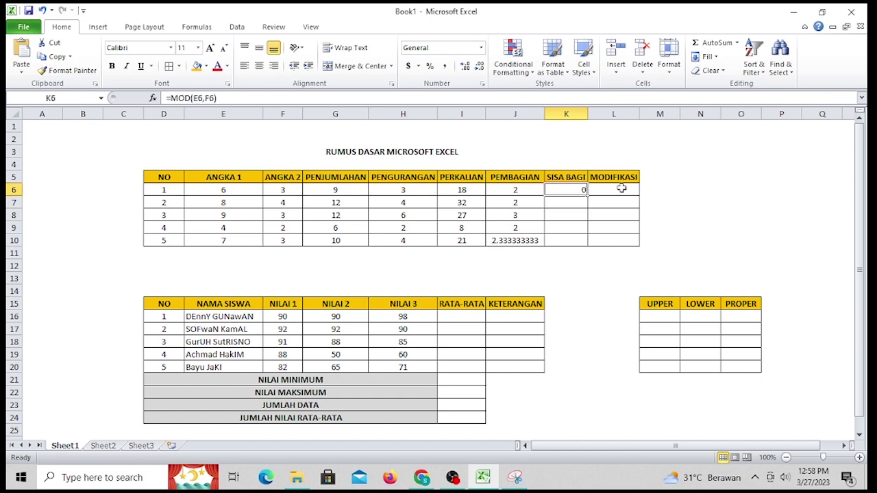
double_click(588, 196)
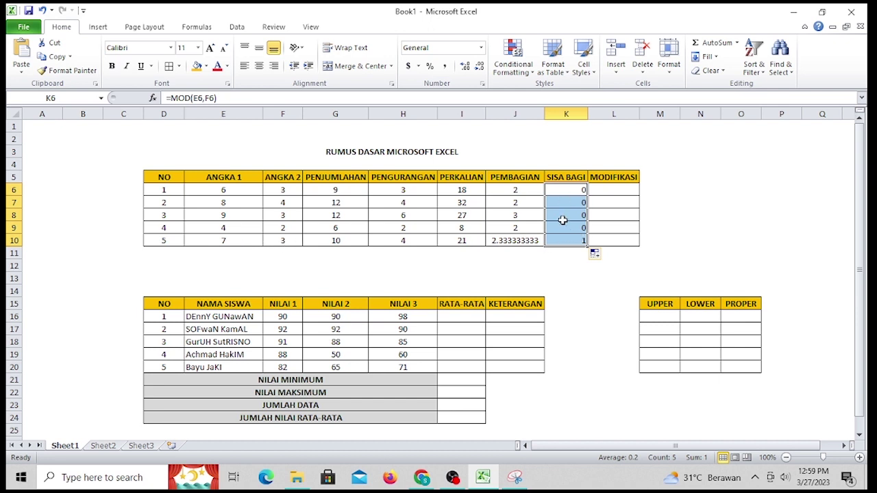
click(260, 66)
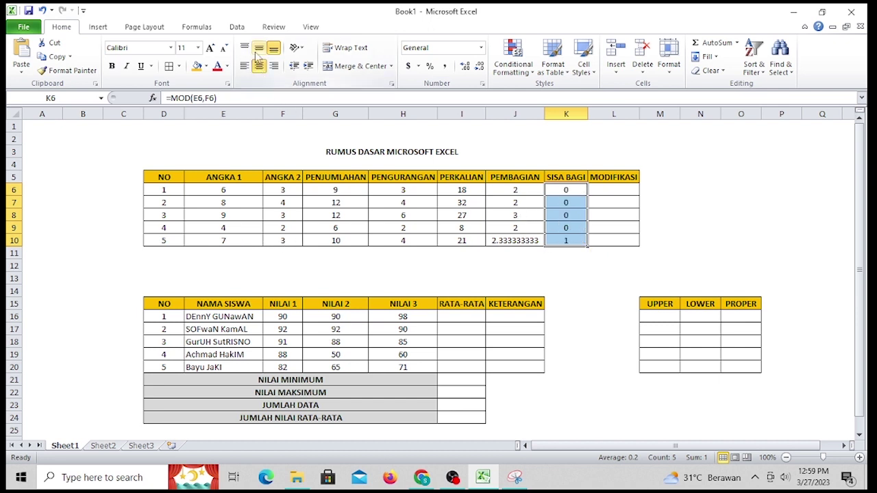
- Enter the formula =E6+F6*F6 in cell L6 of the MODIFIKASI column
click(623, 187)
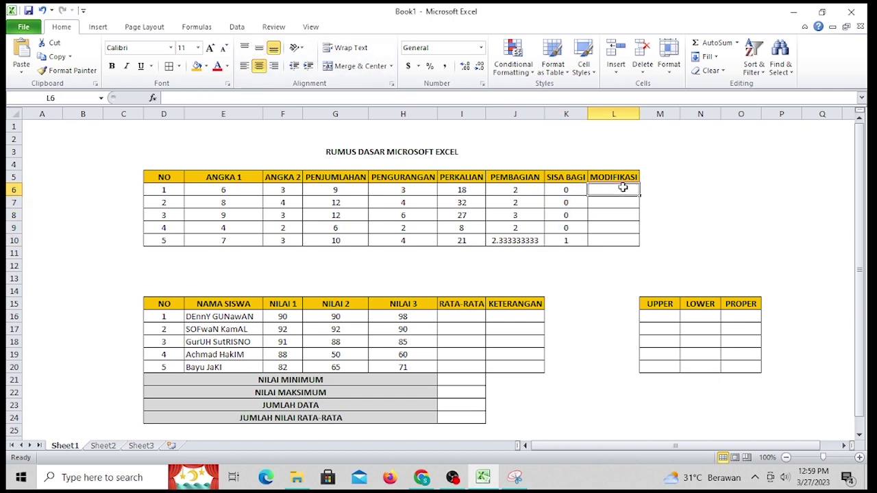
text(=)
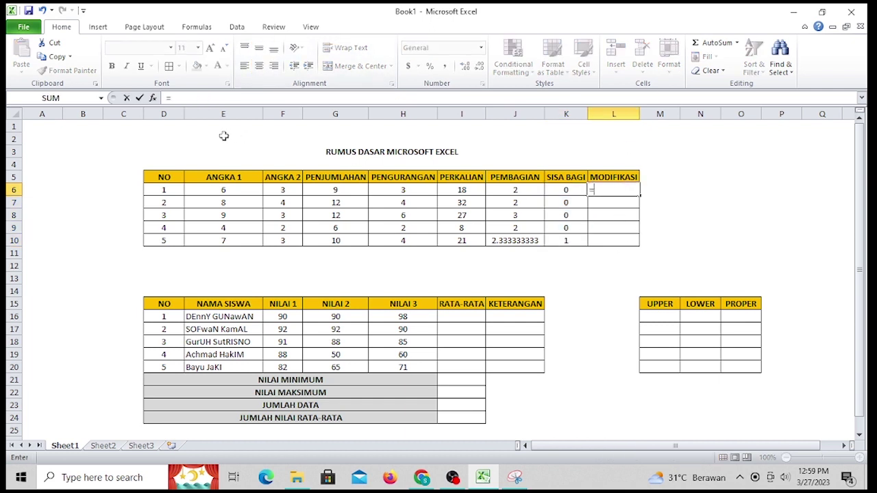
click(222, 189)
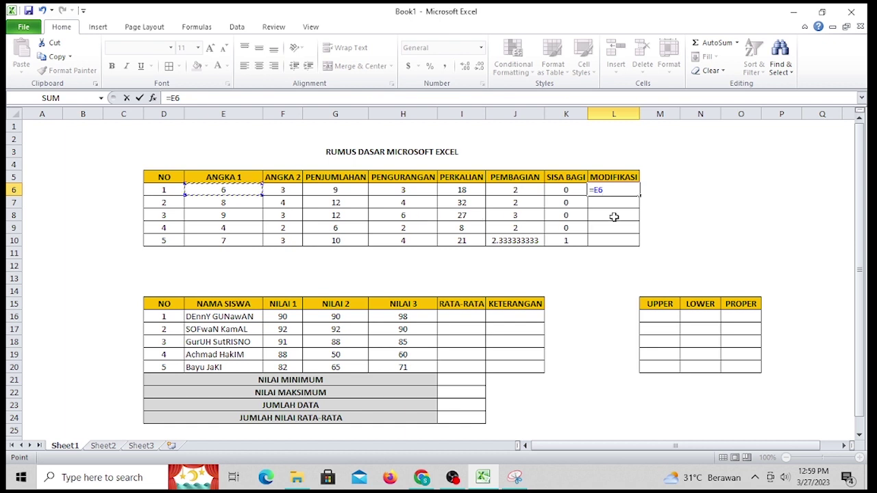
text(+)
click(285, 191)
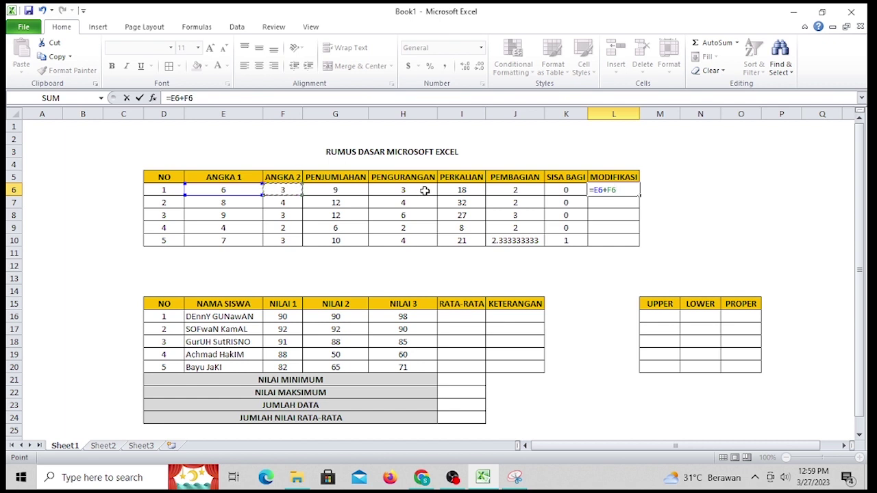
text(*)
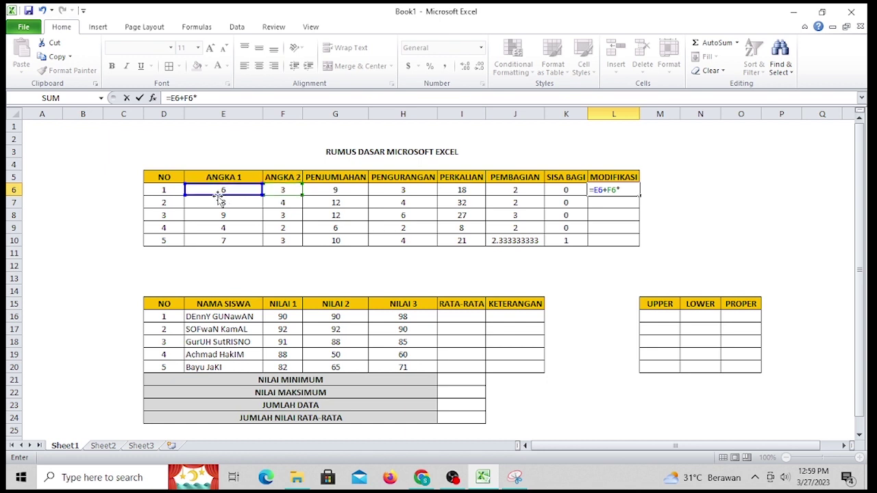
click(283, 189)
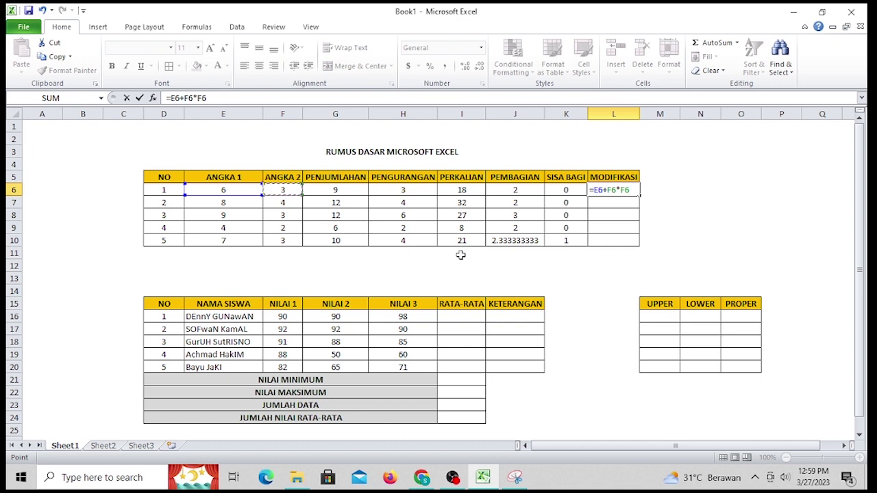
key(Return)
- Fill the MODIFIKASI formula from L6 down to L10 and center the filled cells horizontally and vertically
click(613, 190)
double_click(639, 196)
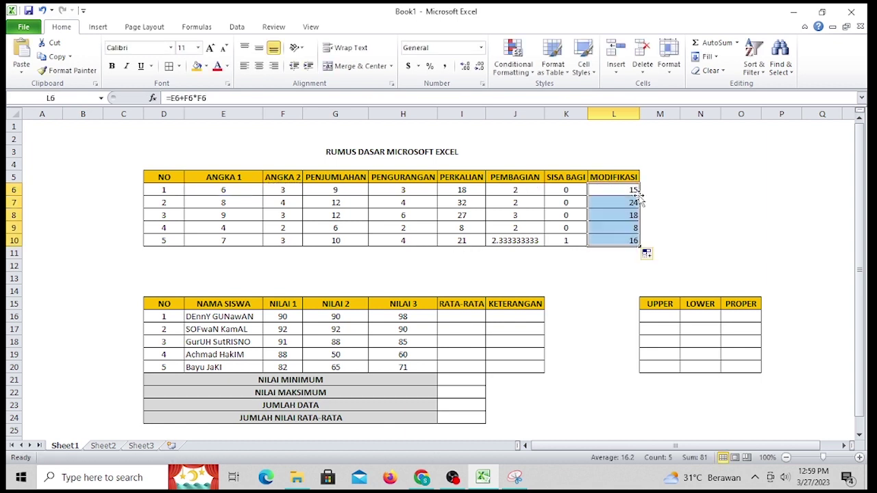
click(259, 66)
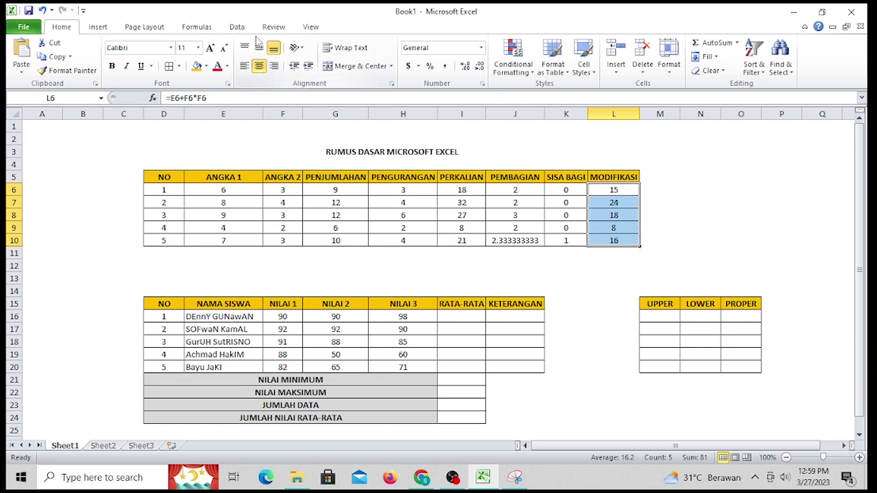
click(259, 47)
click(621, 186)
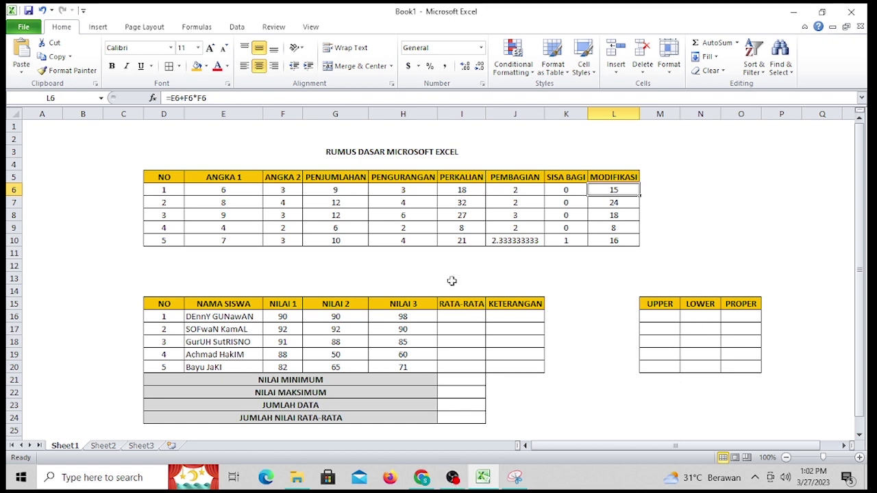
- Enter the average formula =AVERAGE(F16:H16) in cell I16 of the RATA-RATA column
click(170, 305)
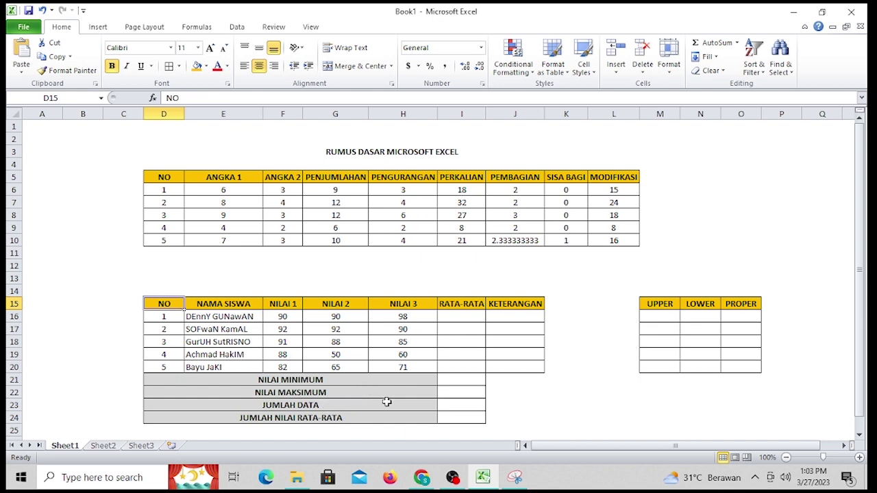
click(476, 318)
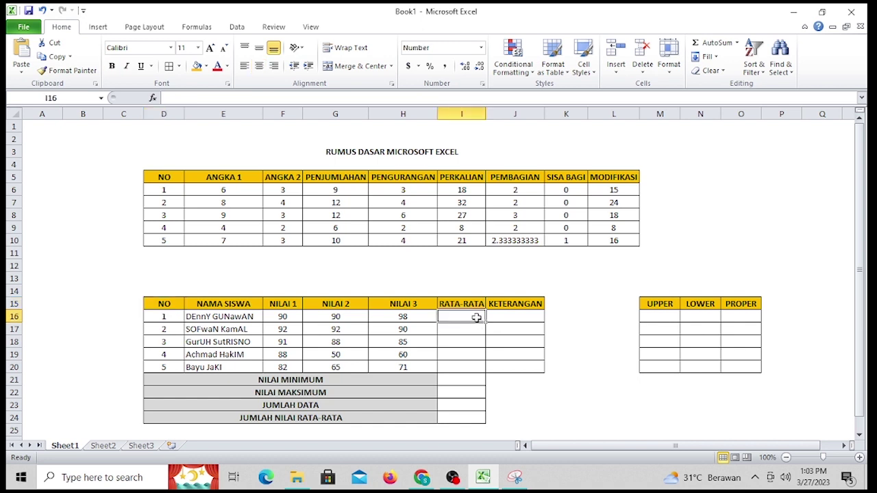
text(=)
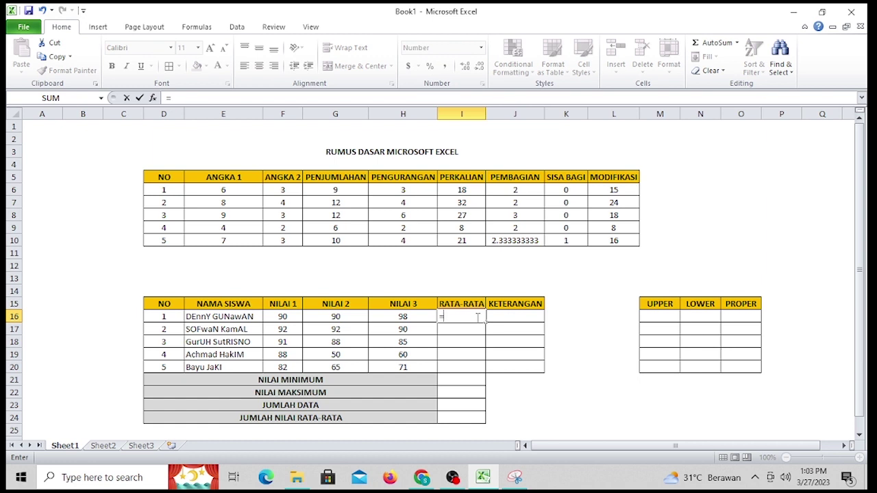
text(AVE)
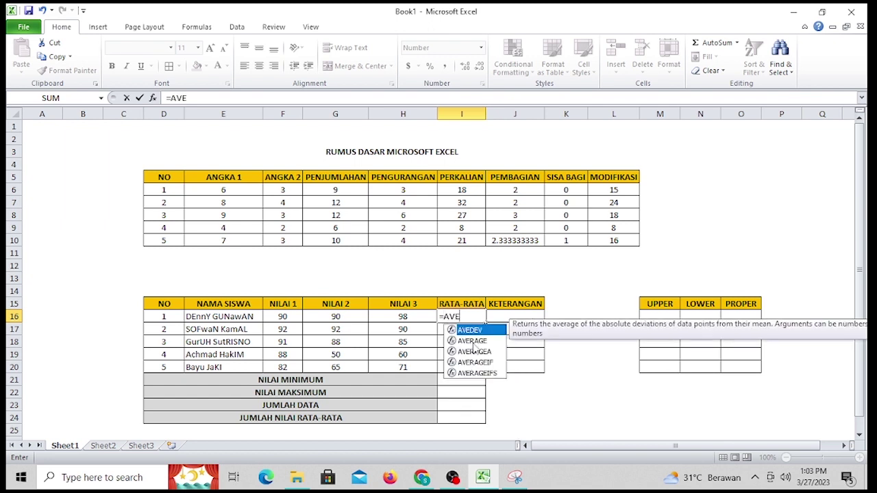
double_click(472, 341)
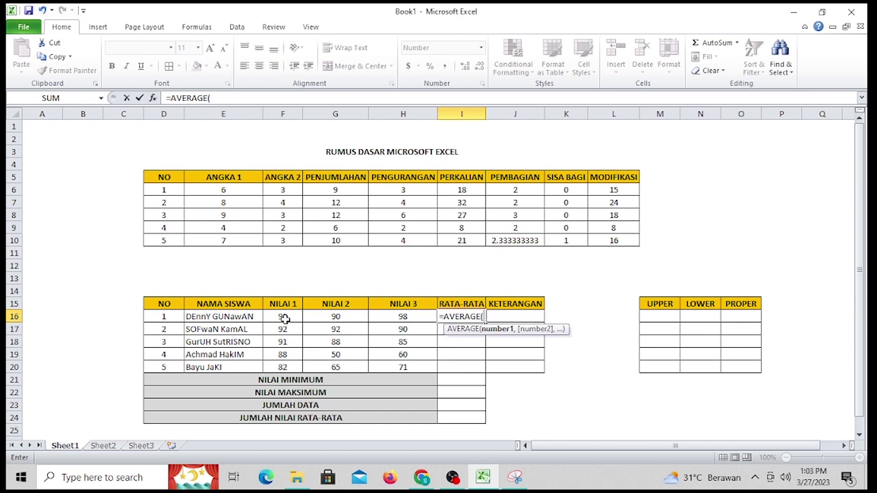
drag(285, 318, 405, 319)
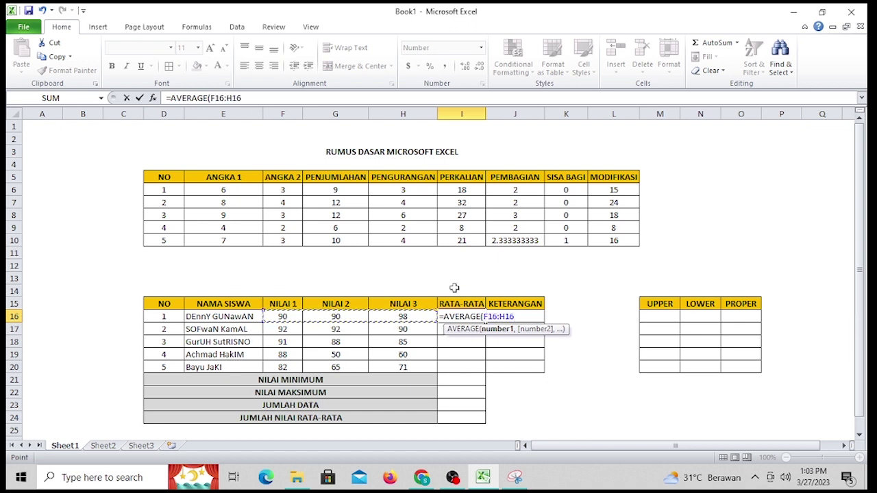
text())
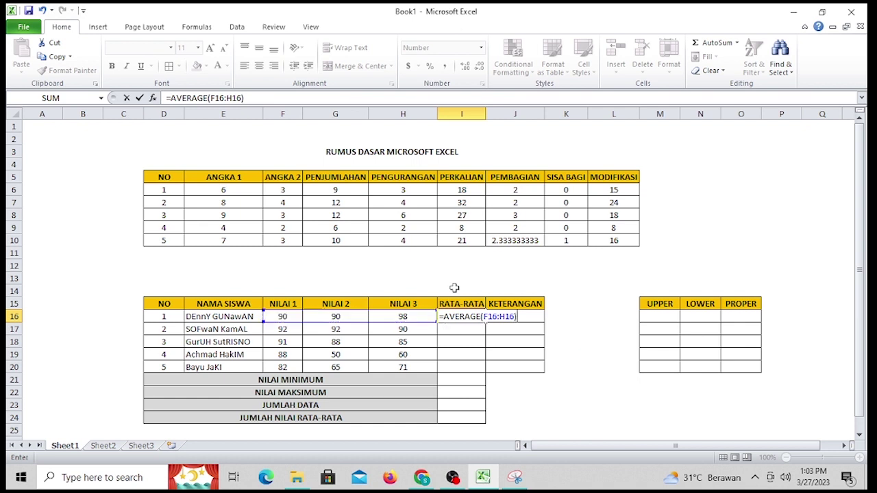
key(Return)
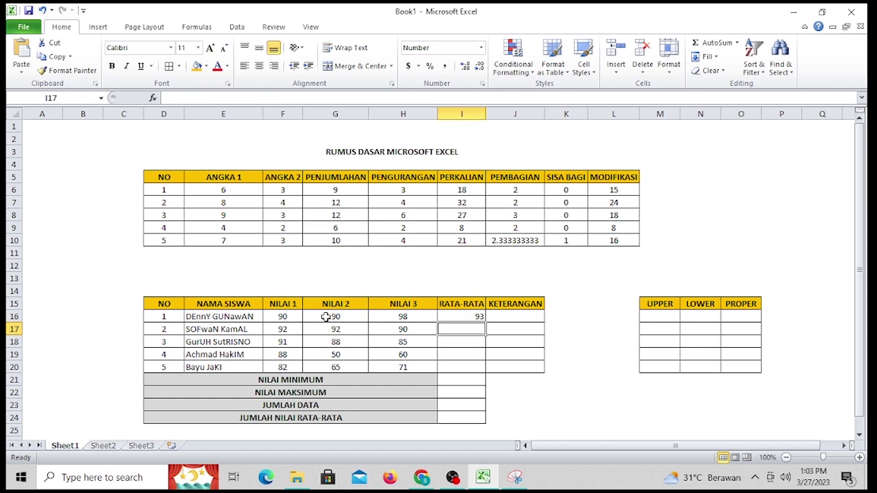
- Fill the average formula from I16 down to I20 and check the copied formula in I17
click(474, 316)
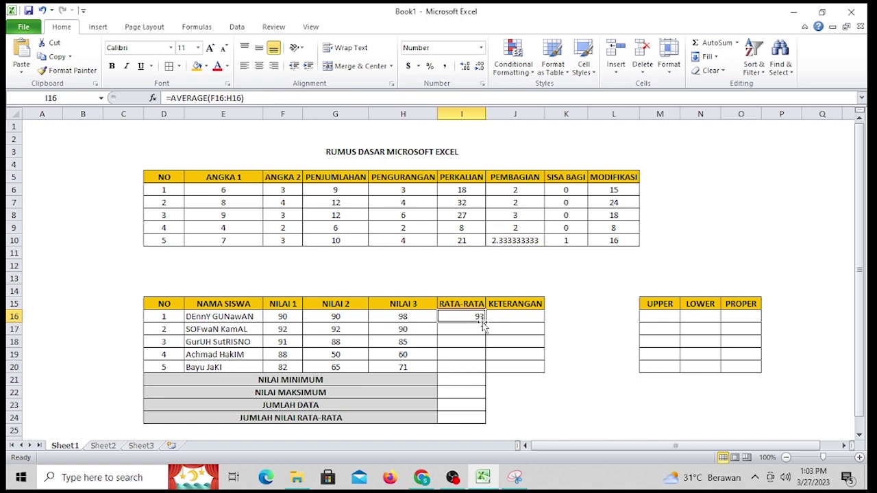
drag(485, 320, 490, 375)
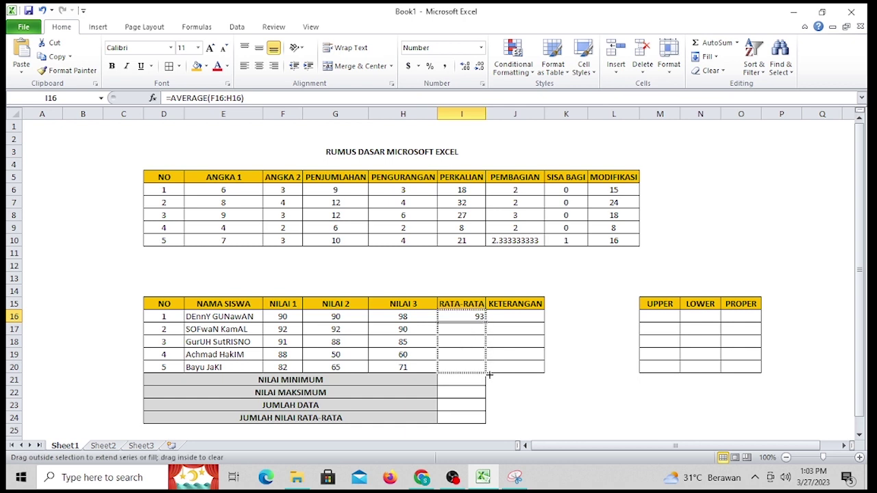
drag(489, 375, 489, 375)
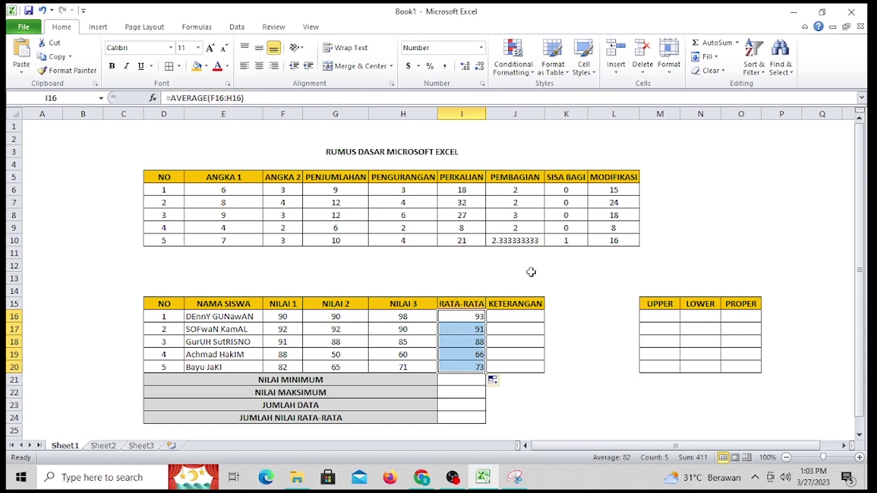
click(459, 329)
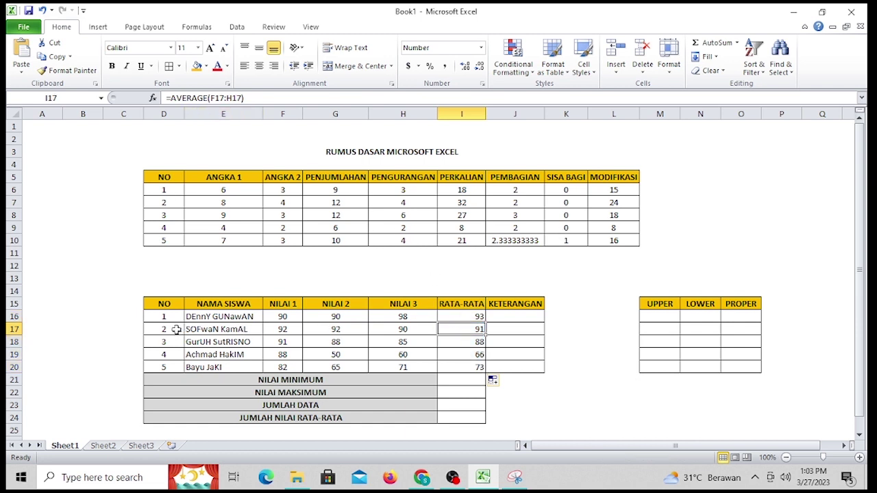
click(473, 317)
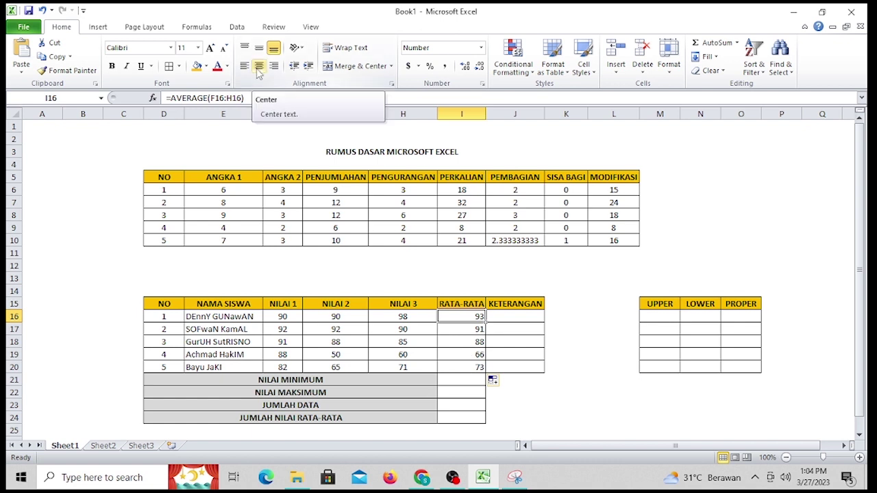
- Enter the formula =MIN(I16:I20) in cell I21 of the NILAI MINIMUM row
click(462, 378)
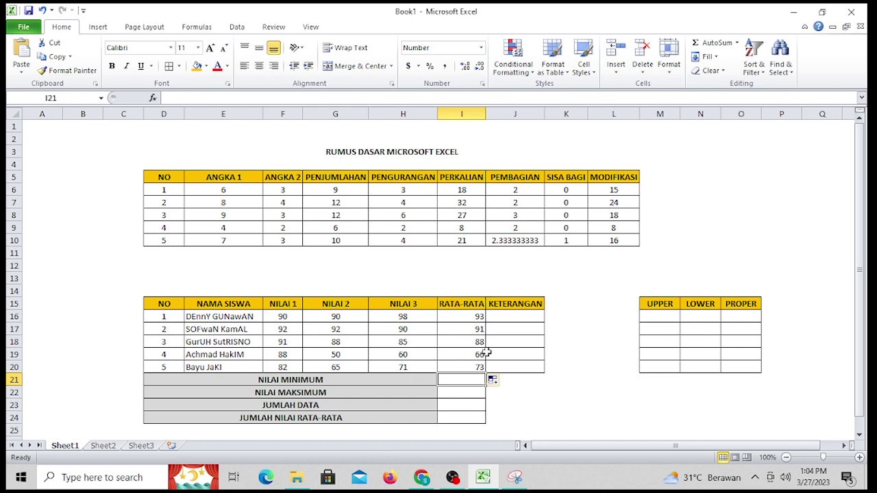
text(=MIN)
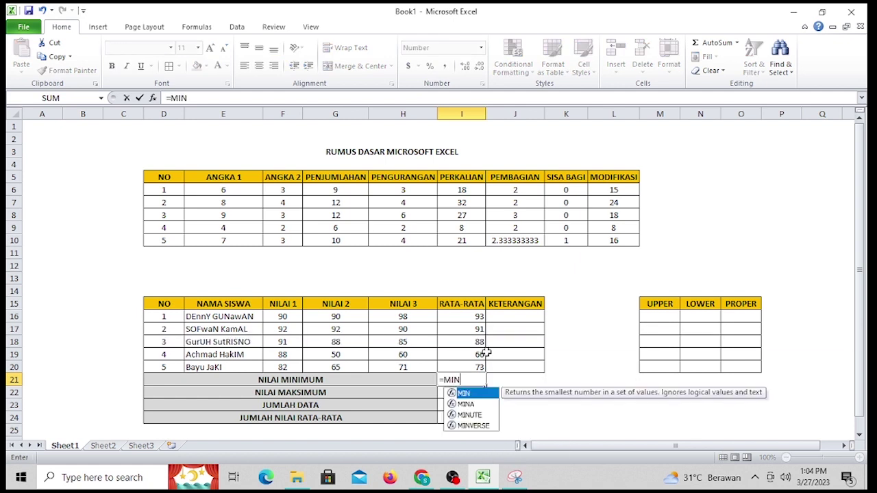
text(()
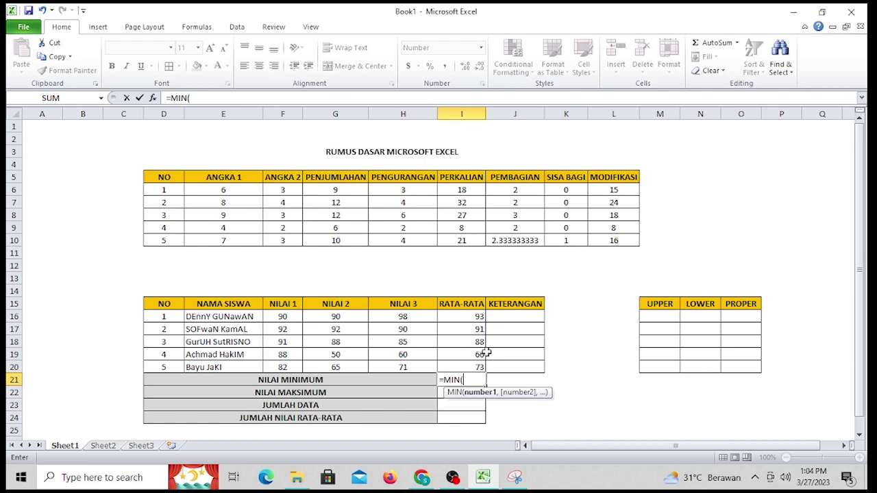
click(470, 319)
drag(470, 319, 480, 368)
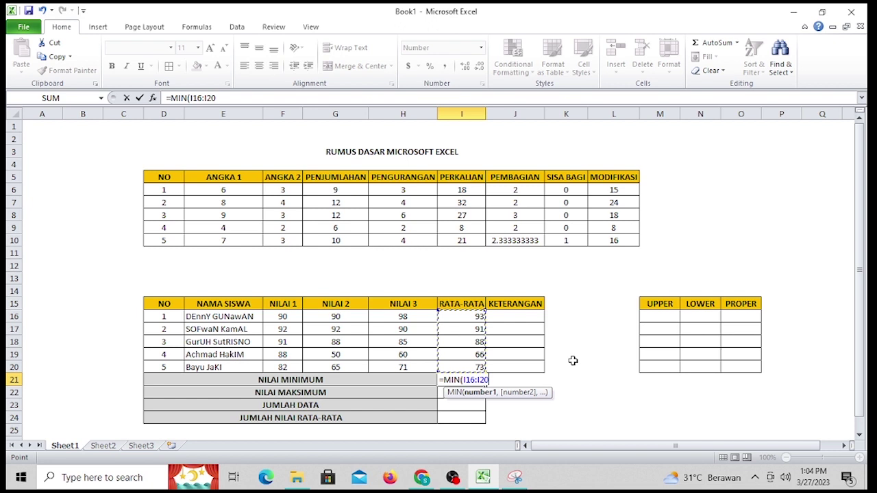
text())
key(Return)
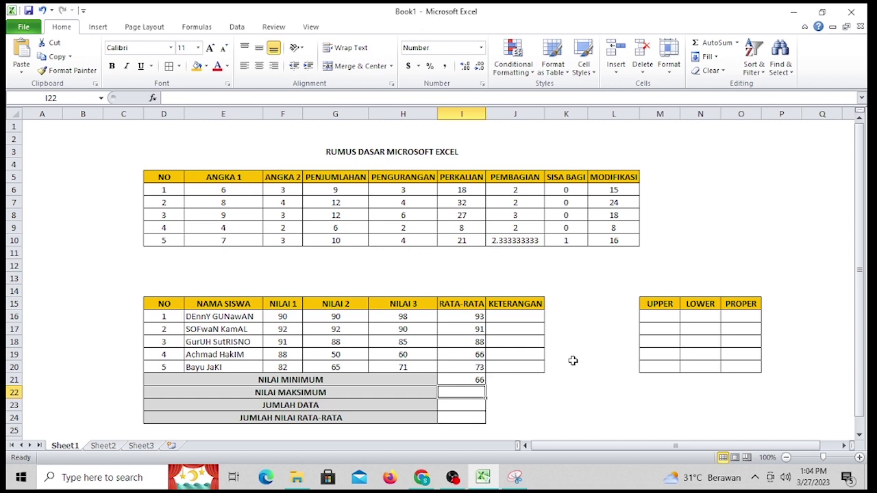
click(480, 355)
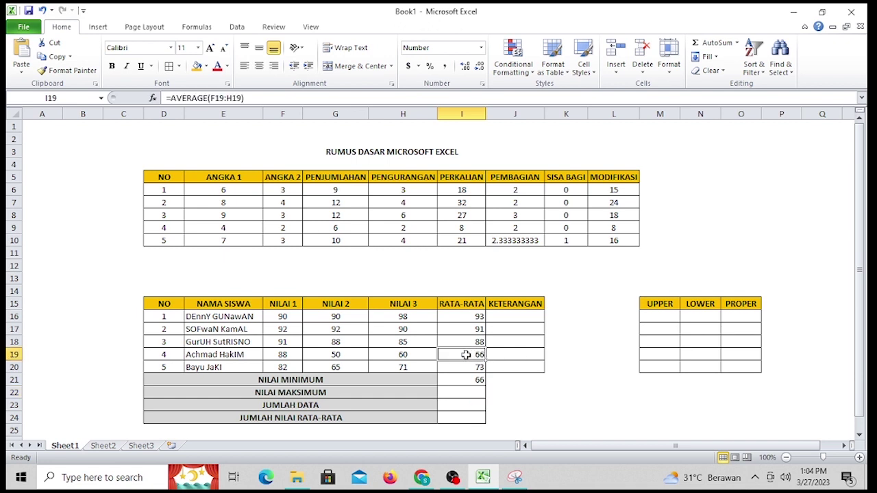
- Enter the formula =MAX(I16:I20) in cell I22 of the NILAI MAKSIMUM row and check the entry against I16
click(472, 392)
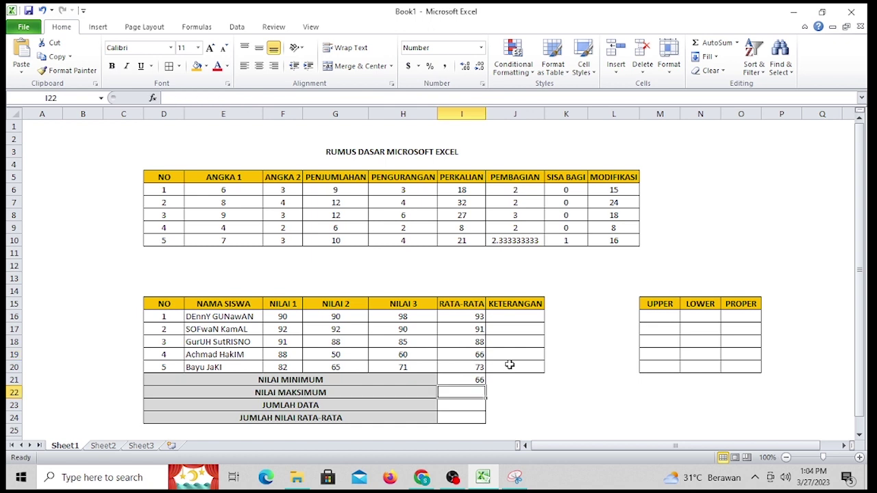
text(=)
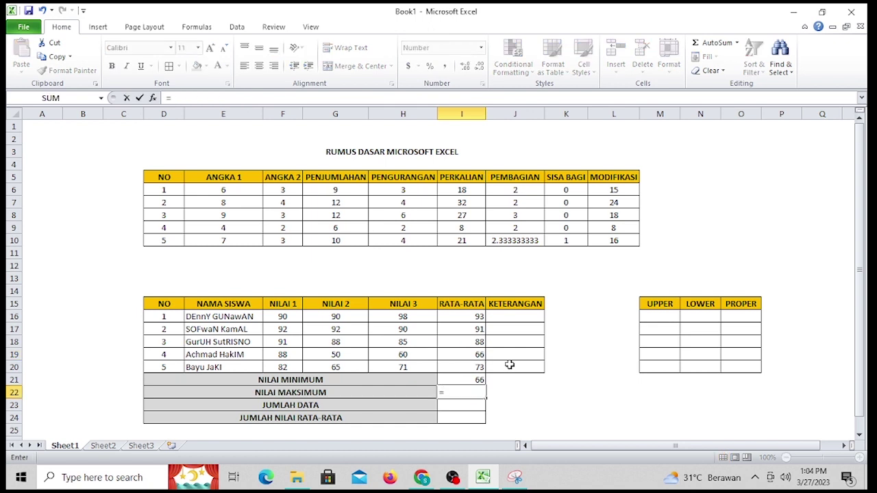
text(M)
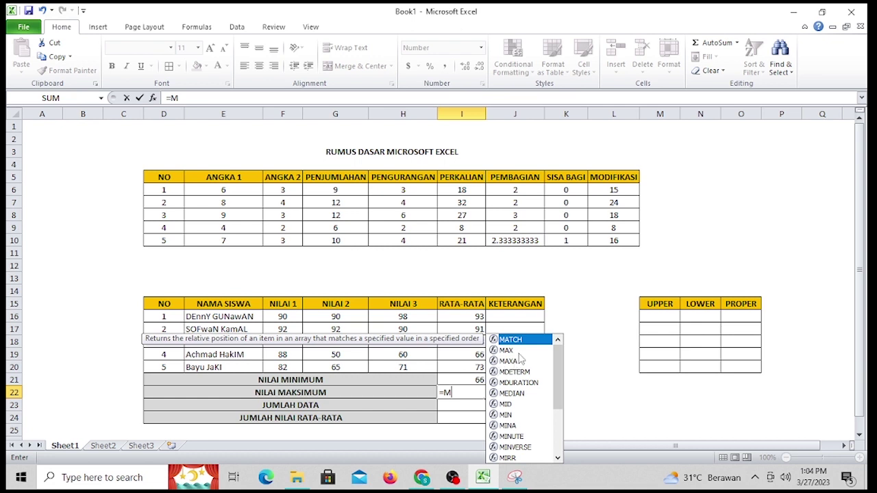
double_click(507, 350)
drag(477, 317, 479, 367)
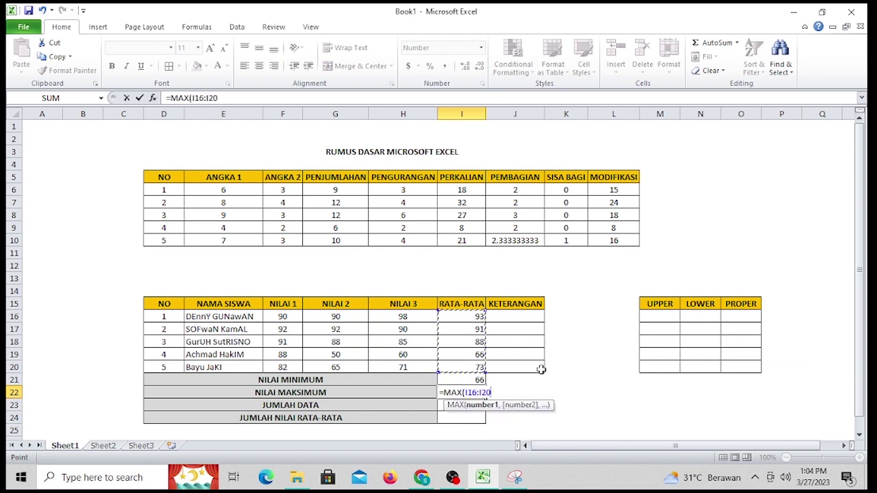
text())
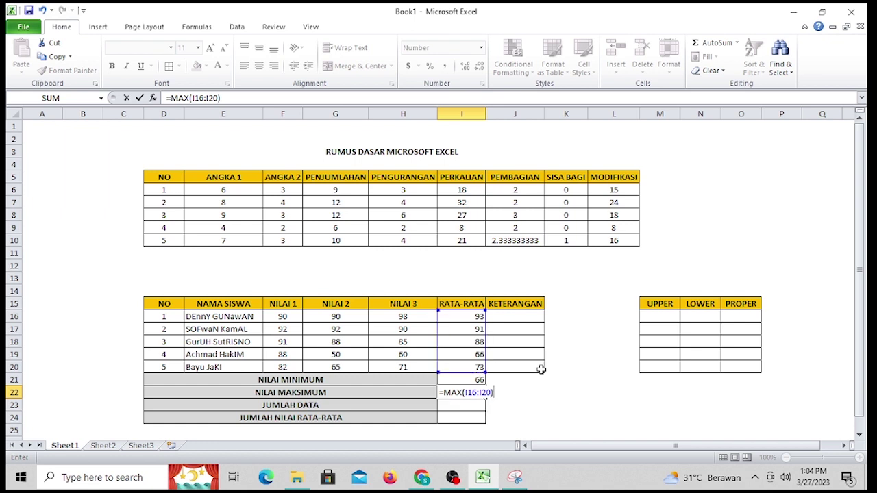
key(Return)
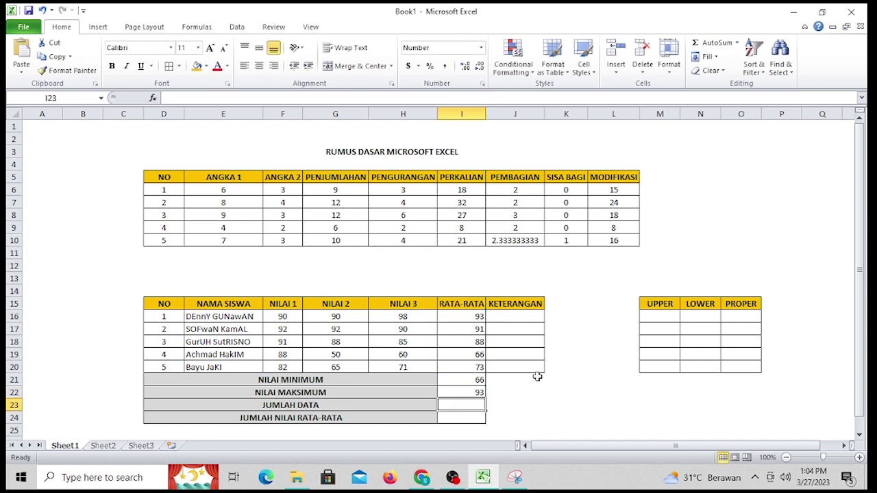
click(474, 394)
click(476, 318)
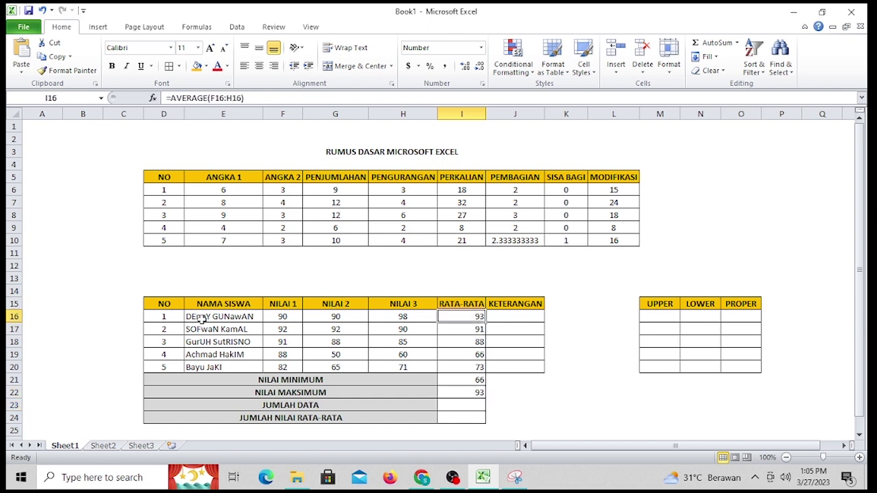
- Enter the formula =COUNT(I16:I20) in cell I23 of the JUMLAH DATA row
click(466, 406)
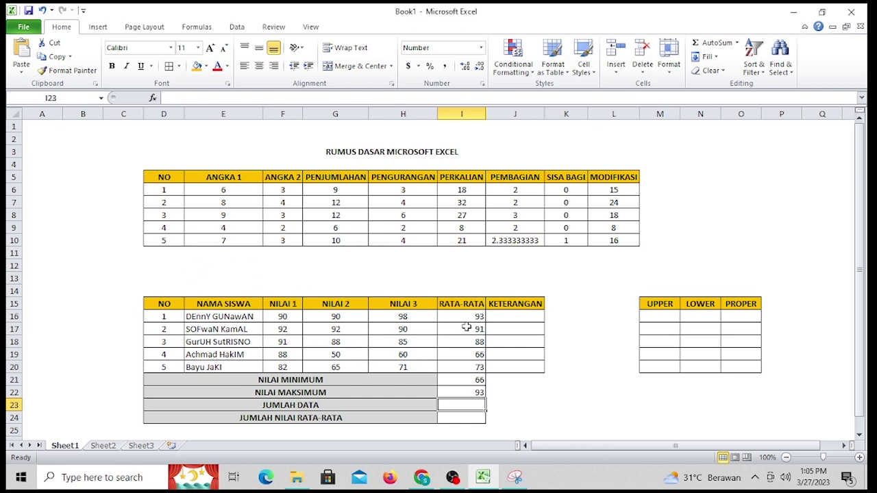
text(=C)
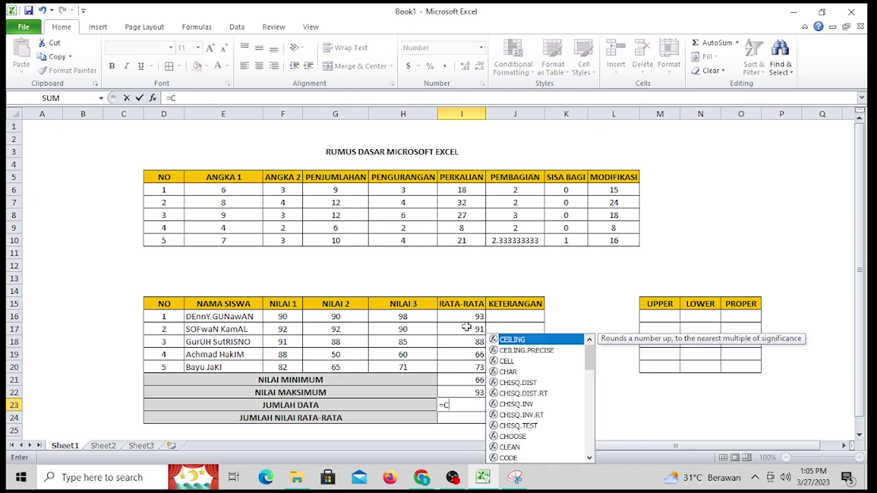
text(OUN)
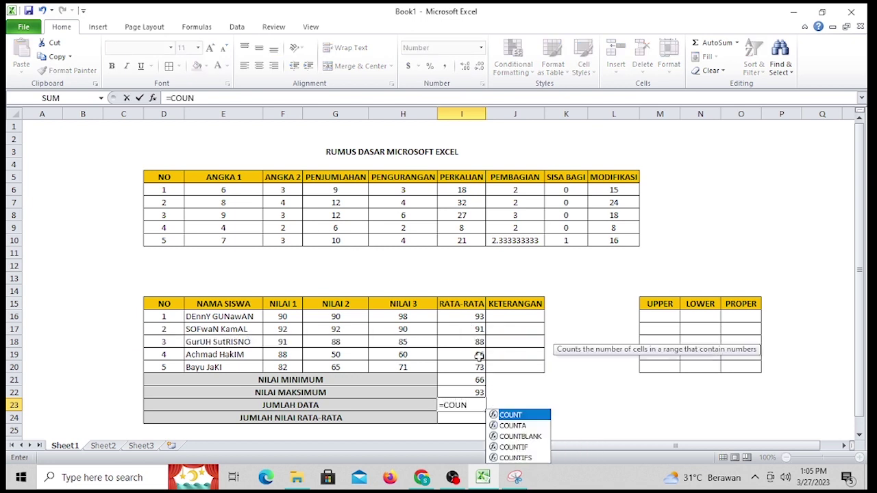
double_click(529, 418)
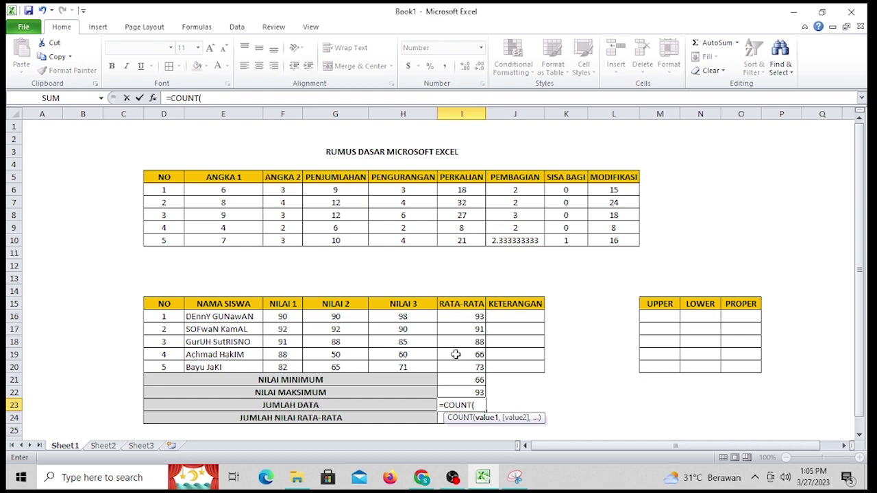
drag(466, 317, 478, 366)
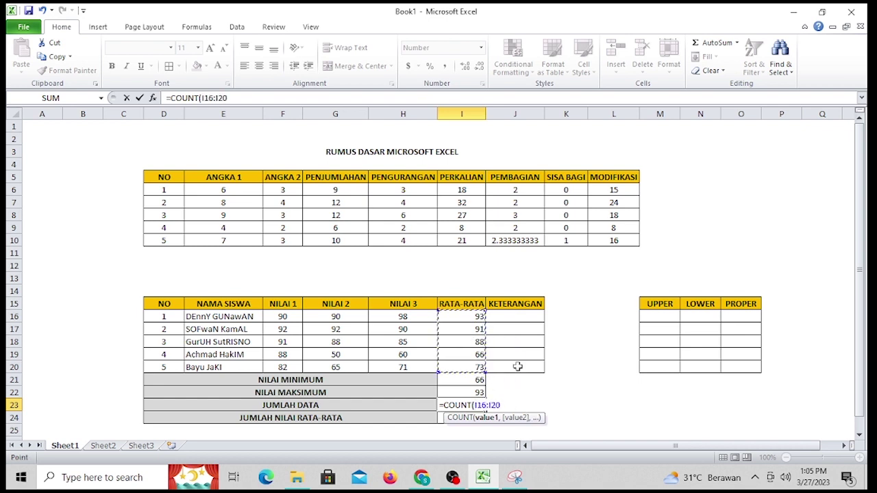
text())
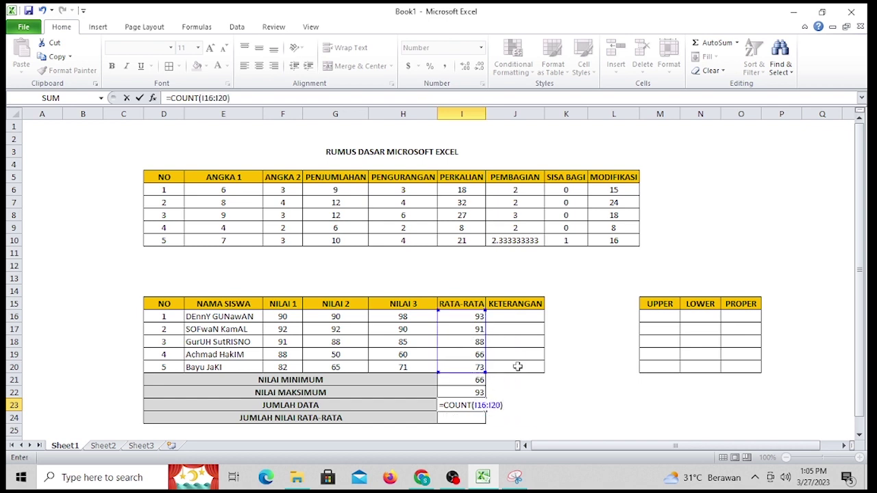
key(Return)
click(449, 403)
click(468, 315)
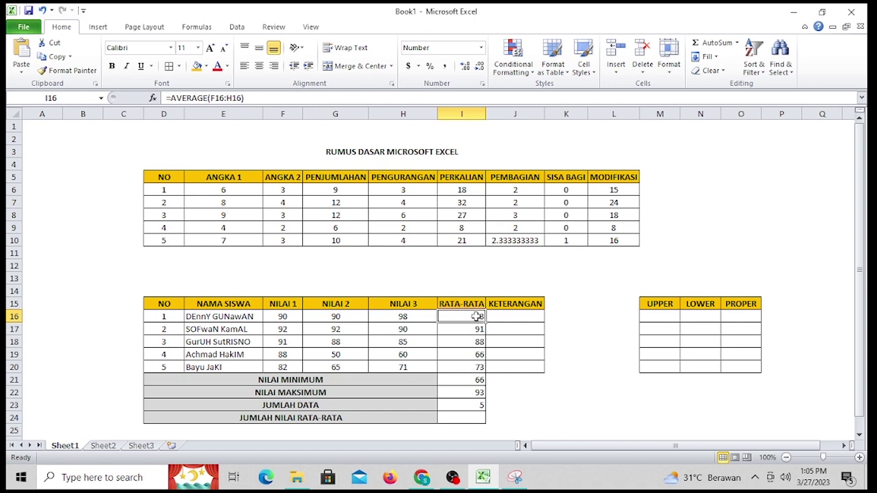
- Enter the formula =SUM(I16:I20) in cell I24 of the JUMLAH NILAI RATA-RATA row and compare it with the COUNT formula in I23
click(468, 417)
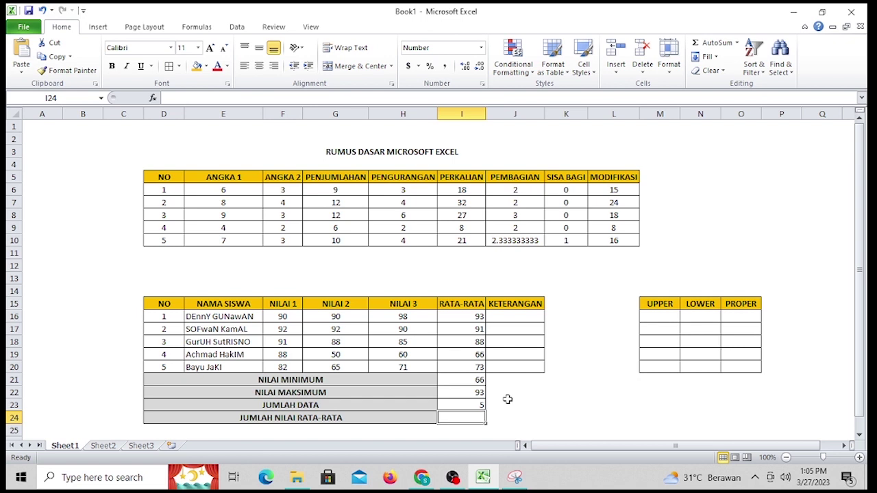
text(=SU)
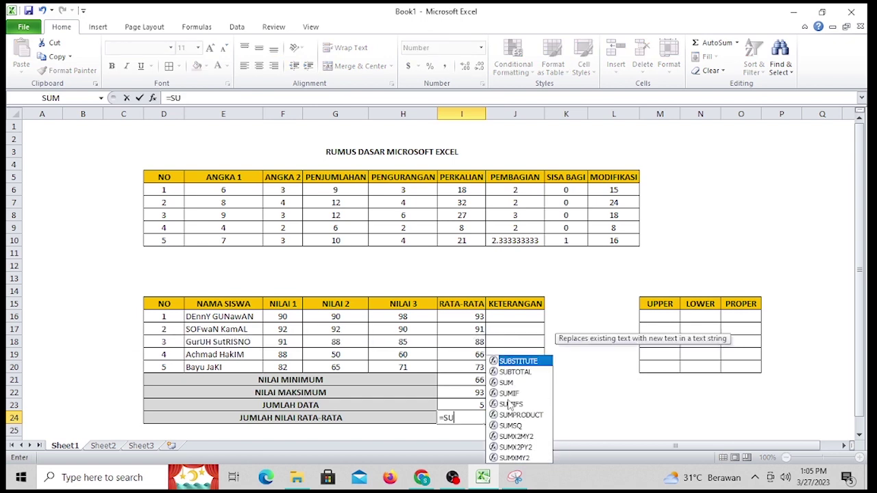
text(M()
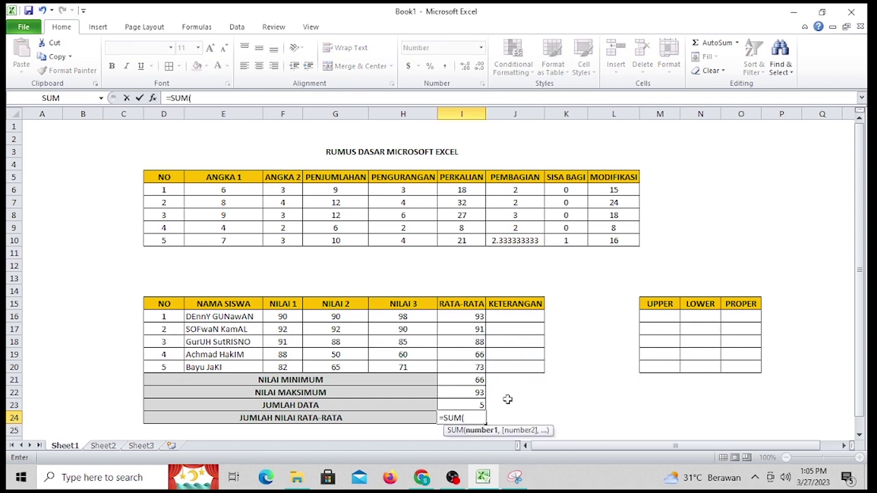
drag(470, 318, 487, 370)
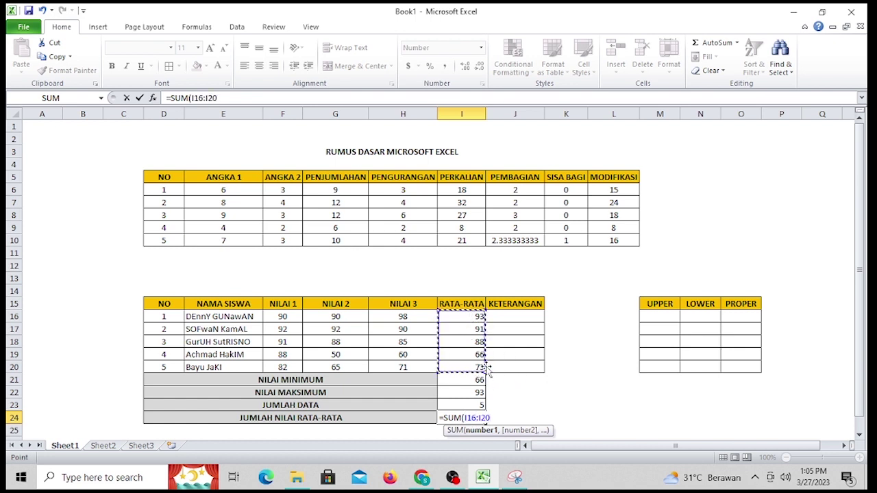
text())
key(Return)
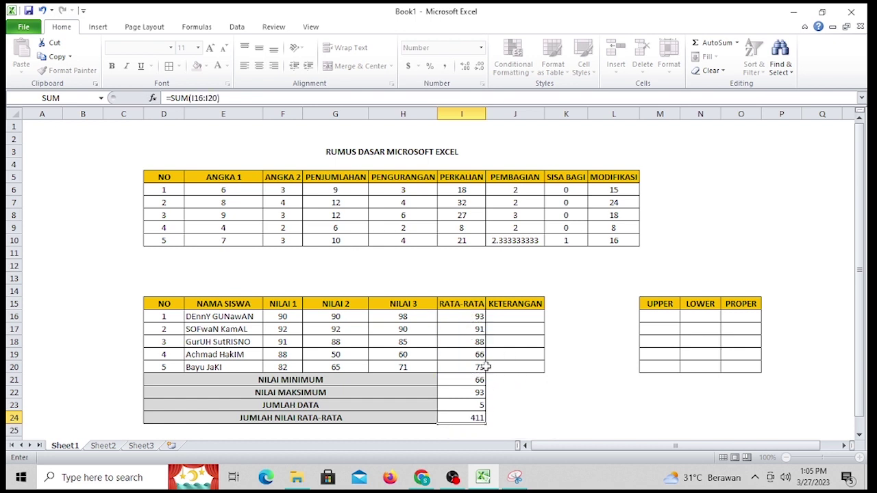
click(476, 419)
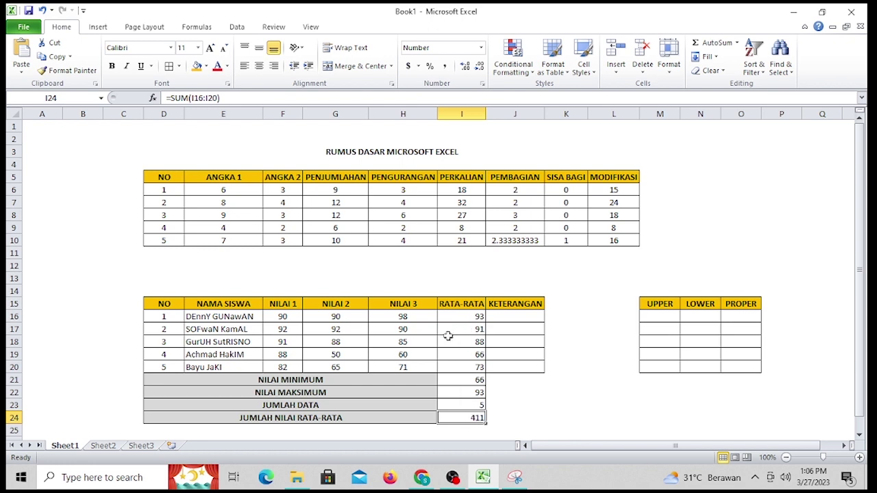
click(473, 405)
click(472, 418)
click(473, 409)
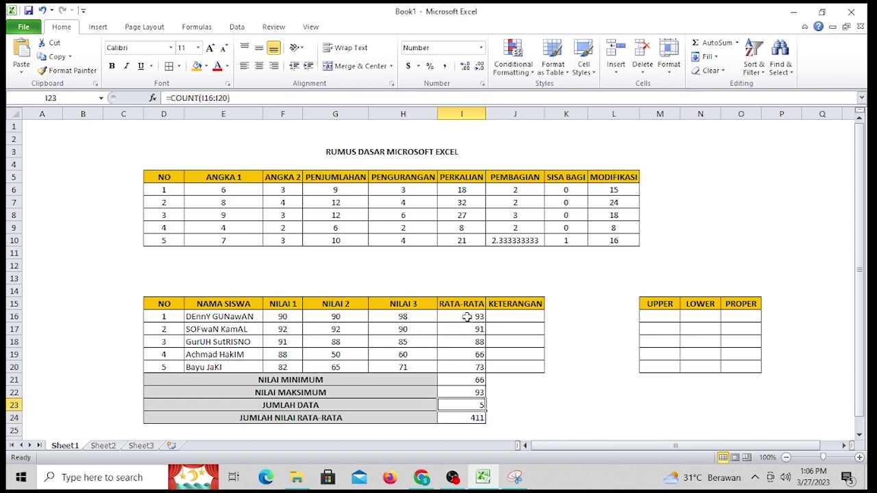
click(470, 417)
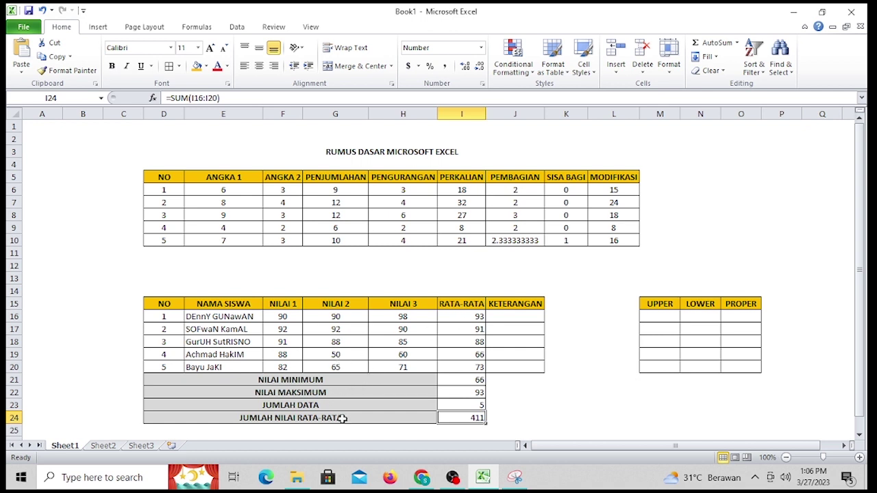
- Enter the formula =IF(I16<80,"Tidak lulus","Lulus") in cell J16 of the KETERANGAN column
click(525, 317)
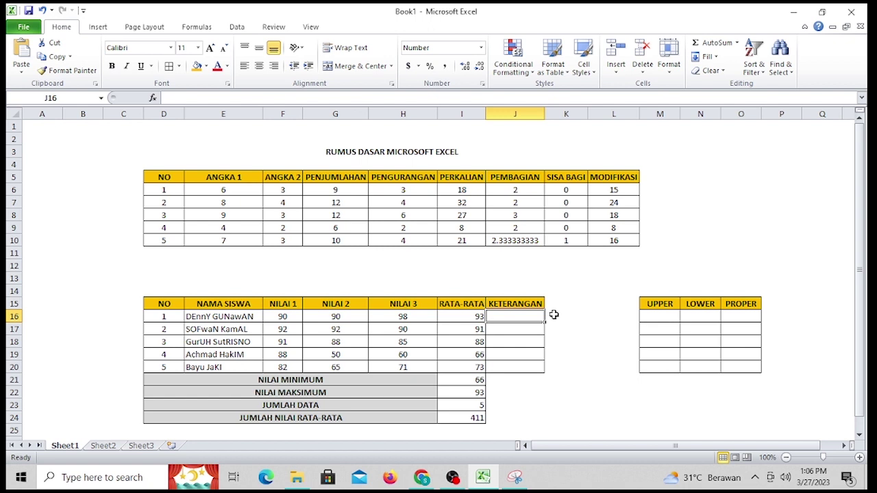
text(=)
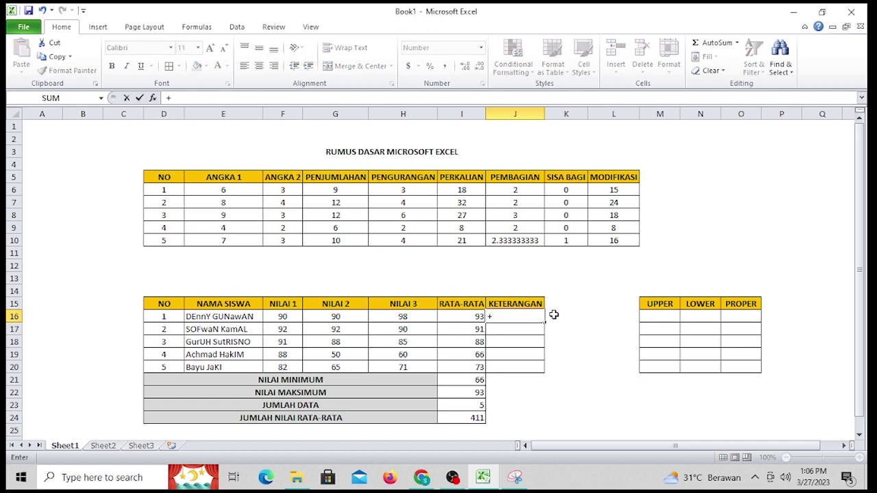
text(I)
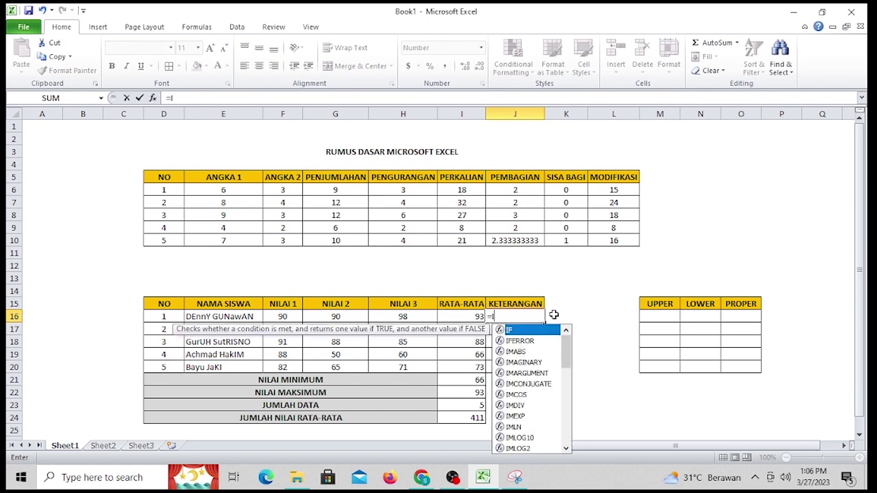
double_click(519, 331)
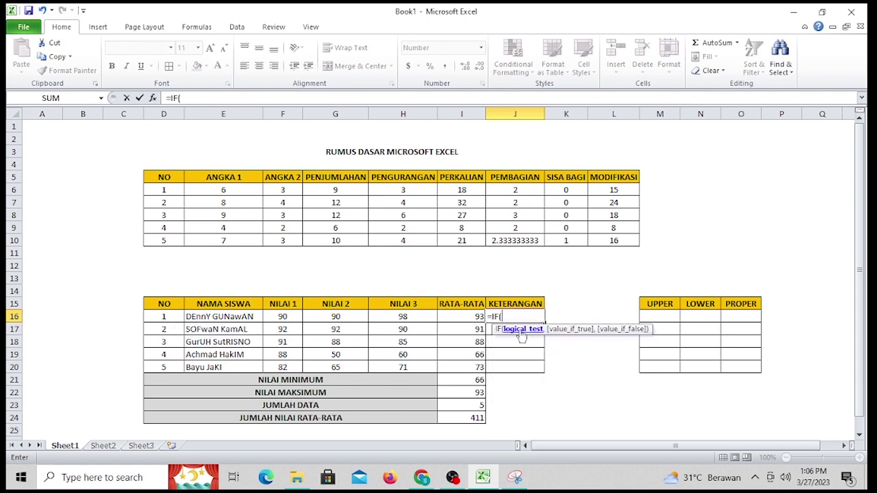
click(466, 316)
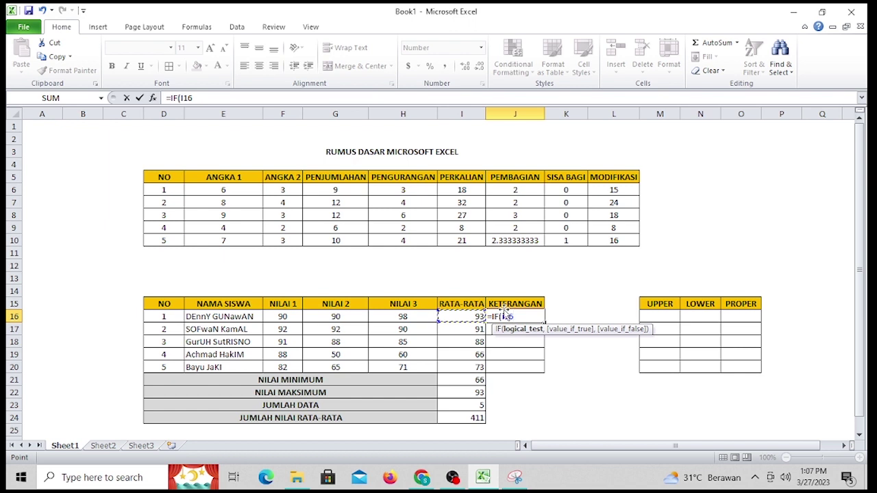
text(<80)
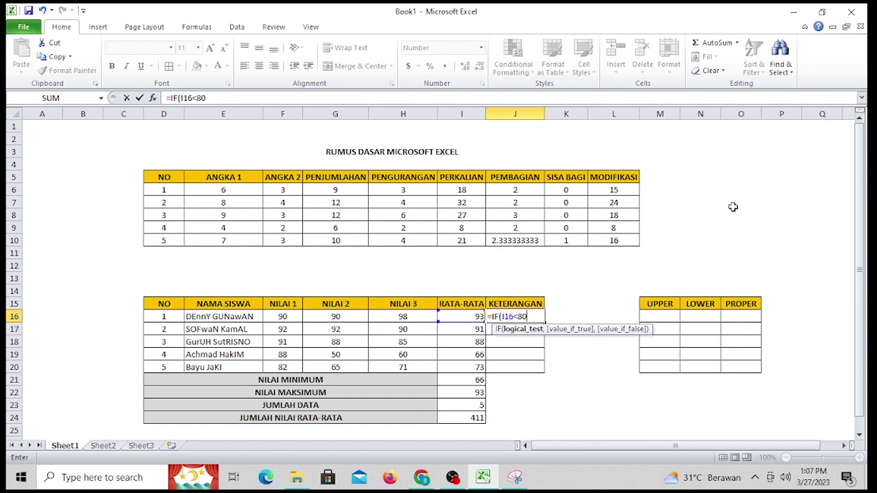
text(,")
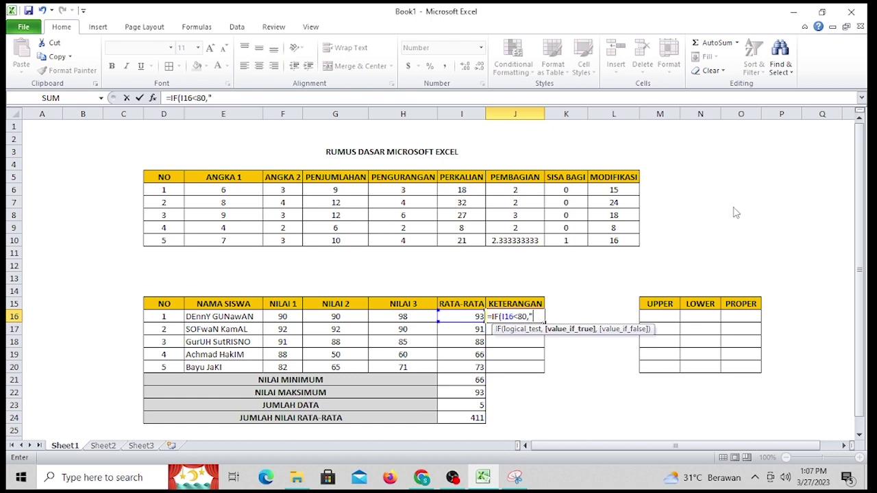
text(t)
key(BackSpace)
text(Tidak )
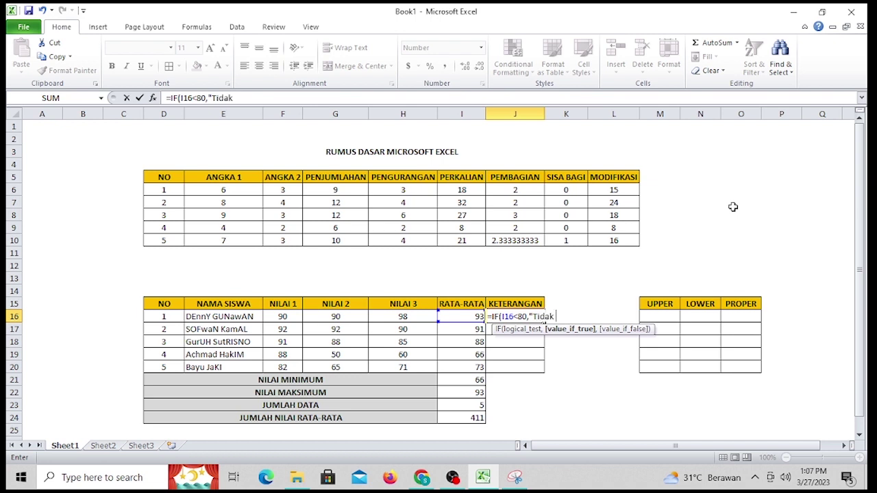
text(lulus",)
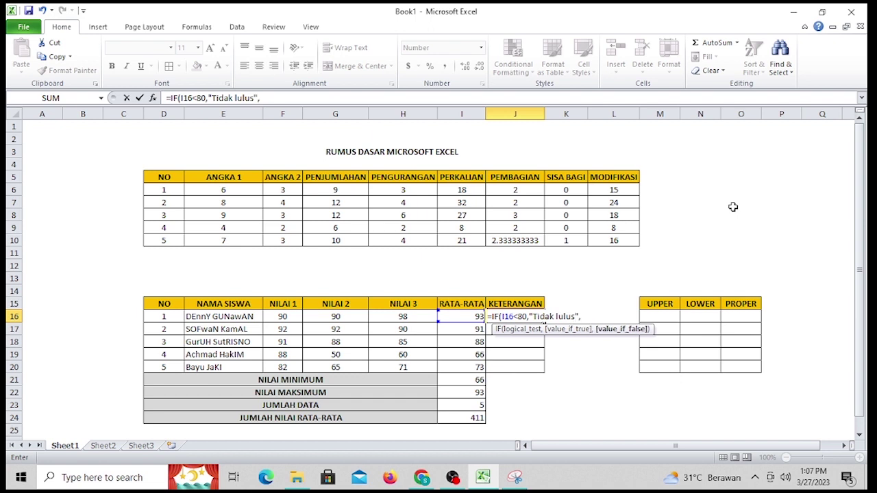
text("Lulus"))
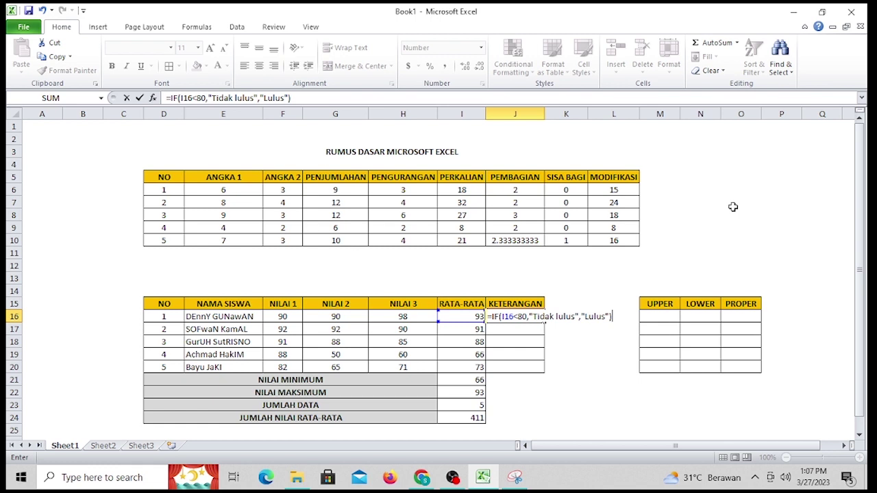
key(Return)
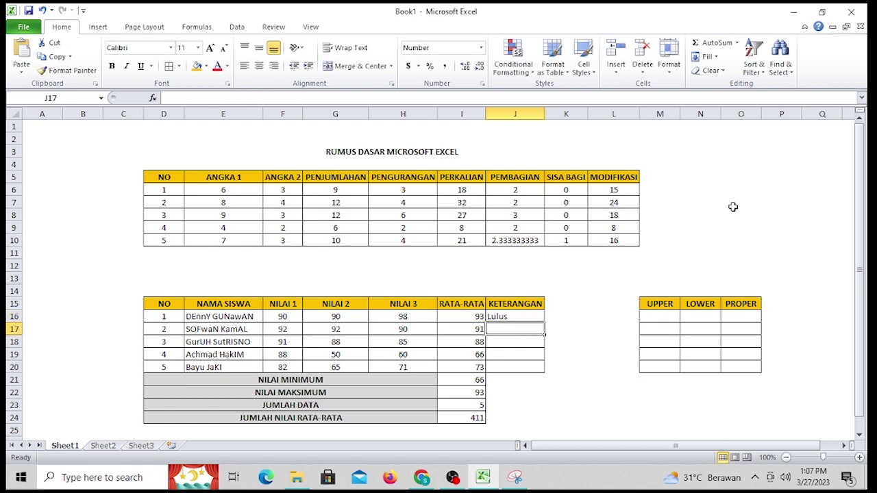
- Fill the KETERANGAN IF formula from J16 down to J23
key(Up)
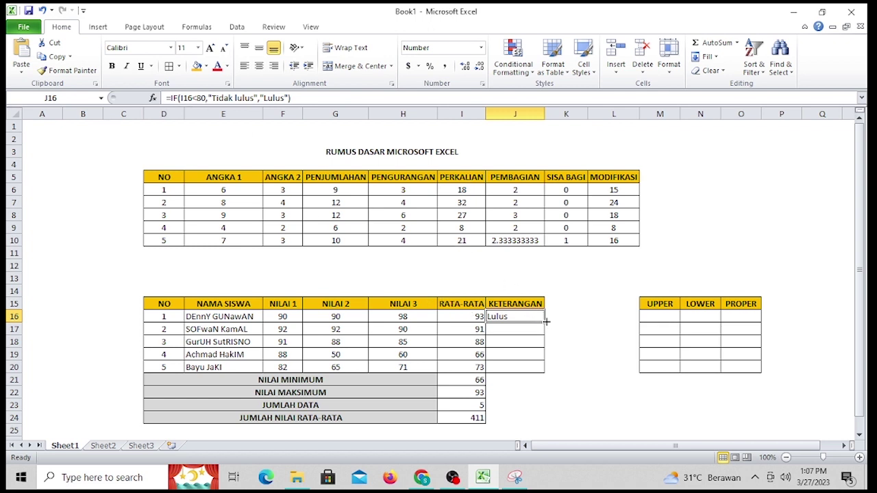
drag(546, 320, 542, 406)
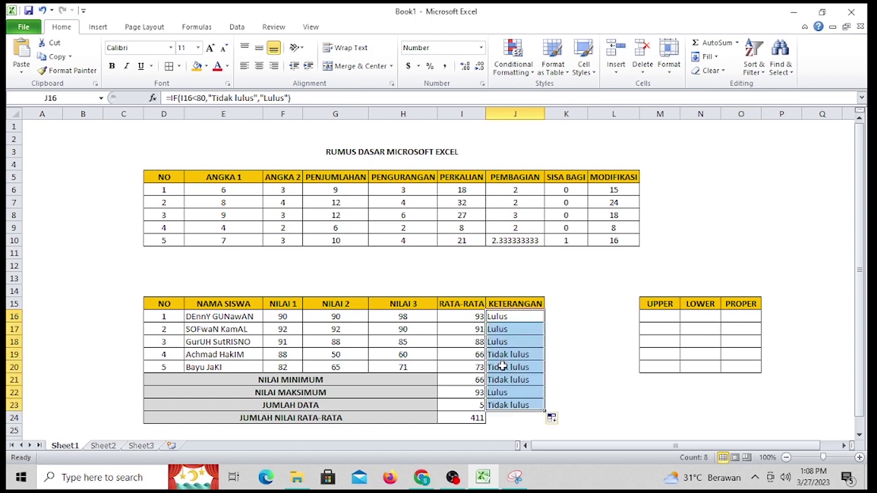
- Delete the IF formulas from cells J21:J23 beside the summary rows and remove the borders of those cells
drag(506, 378, 511, 406)
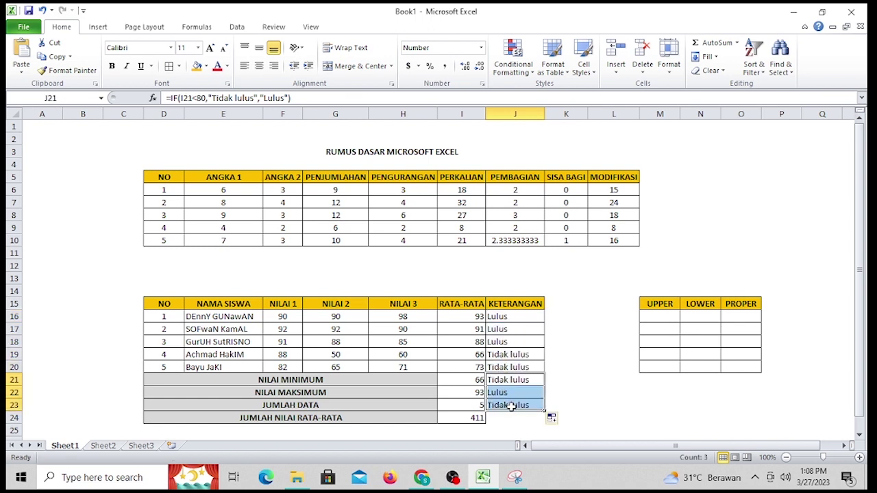
key(Delete)
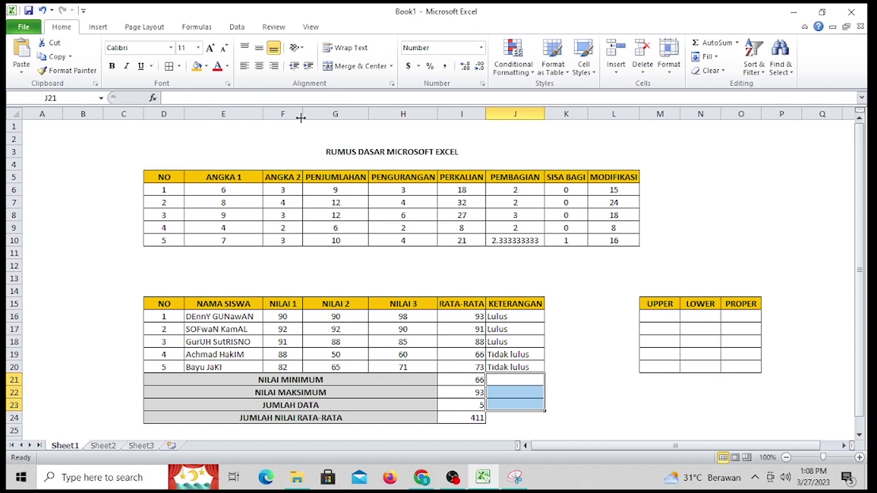
click(180, 71)
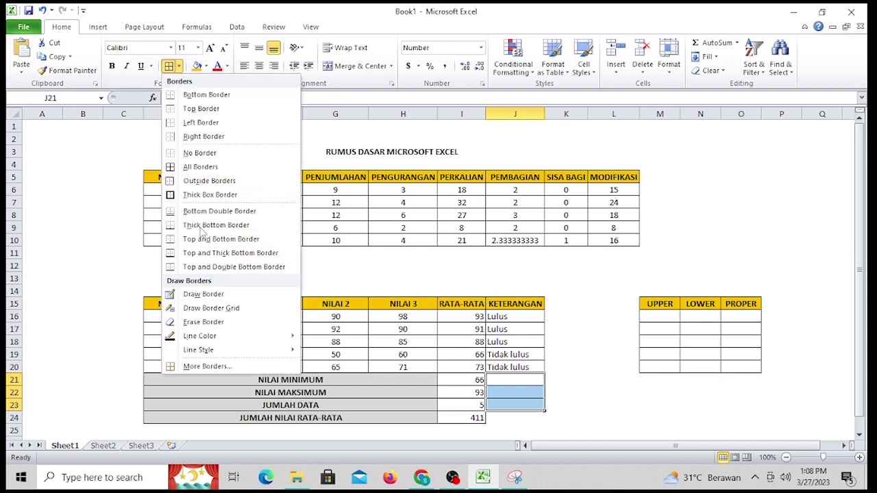
click(214, 150)
click(566, 328)
- Apply No Border to cell J20, the last row of the KETERANGAN column
click(514, 368)
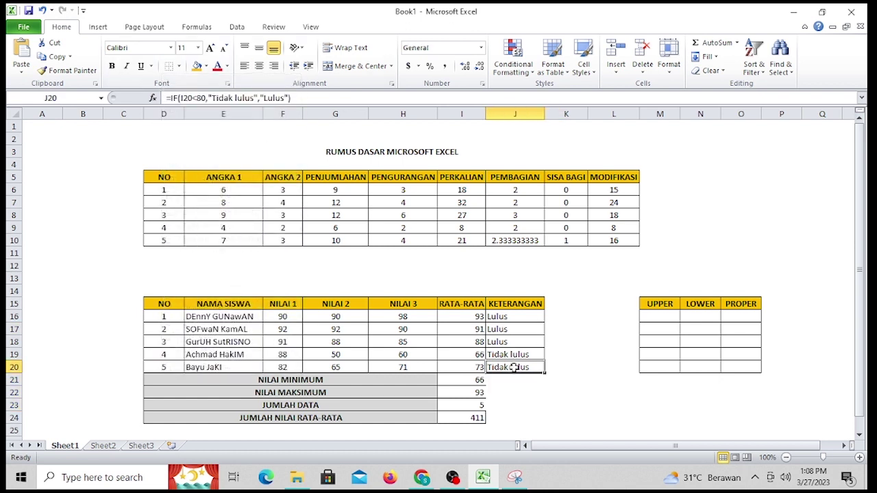
click(178, 66)
click(205, 147)
click(566, 278)
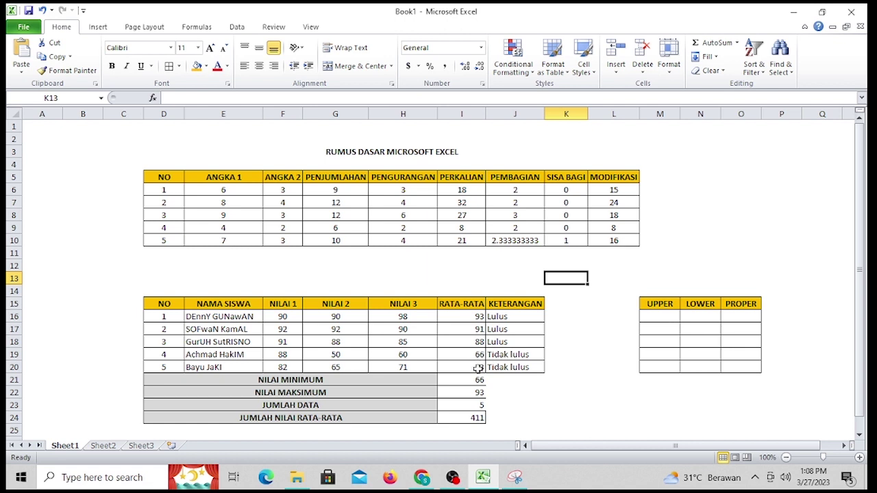
click(510, 355)
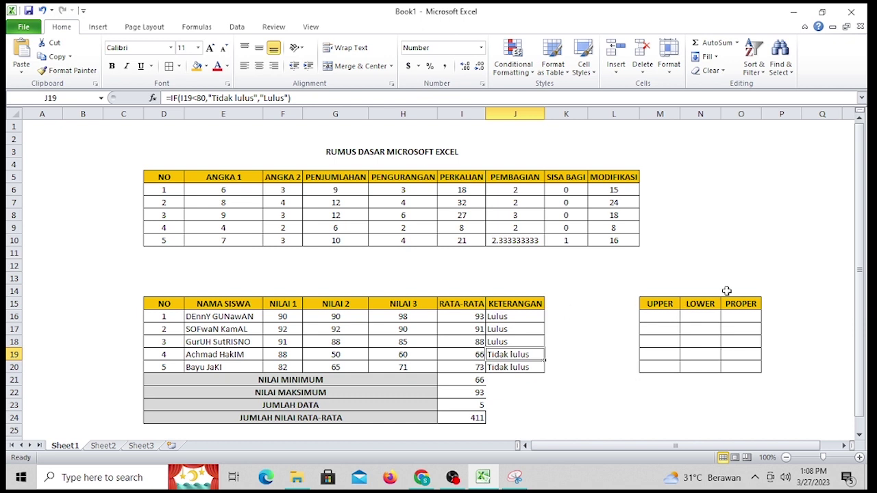
- Enter the formula =UPPER(E16) in cell M16 of the UPPER column
click(662, 314)
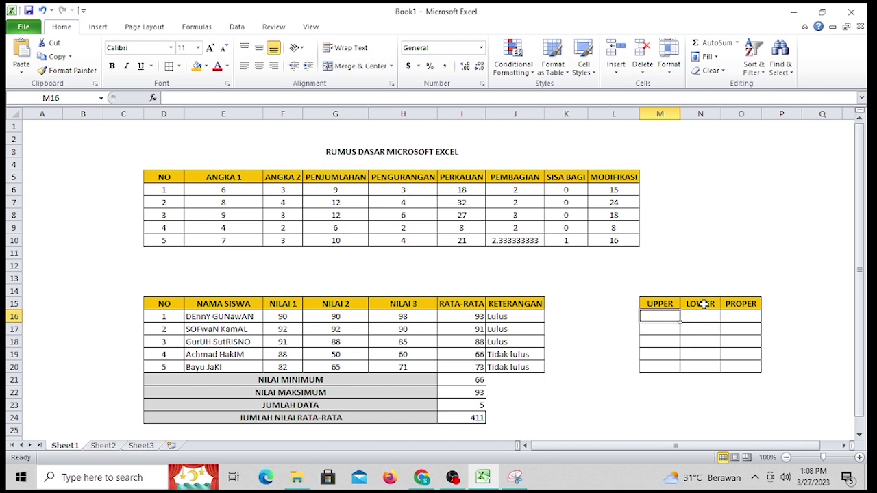
text(=)
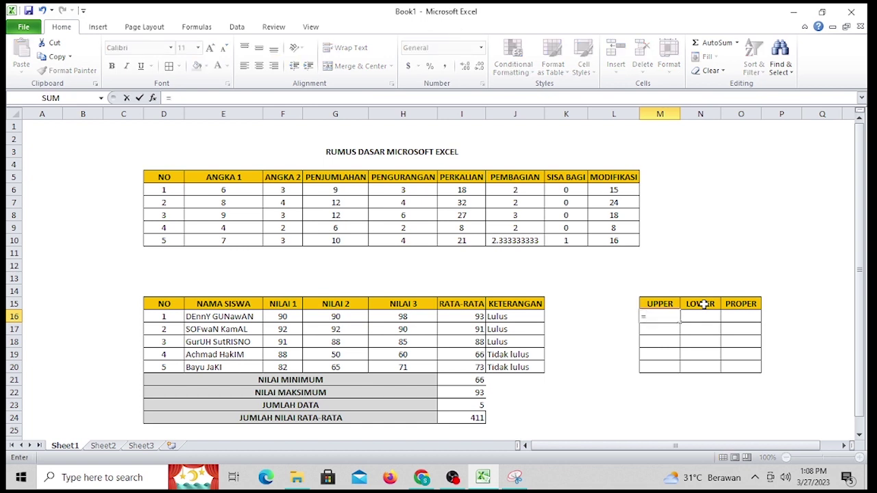
text(up)
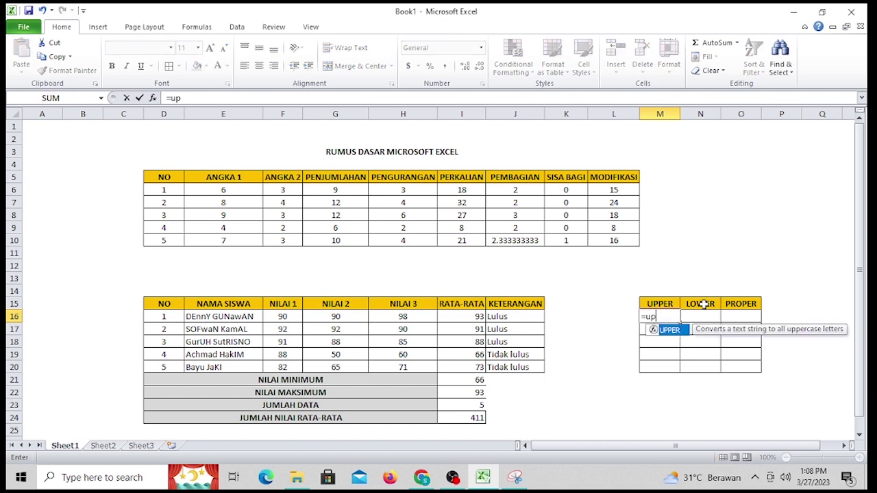
double_click(668, 330)
click(231, 319)
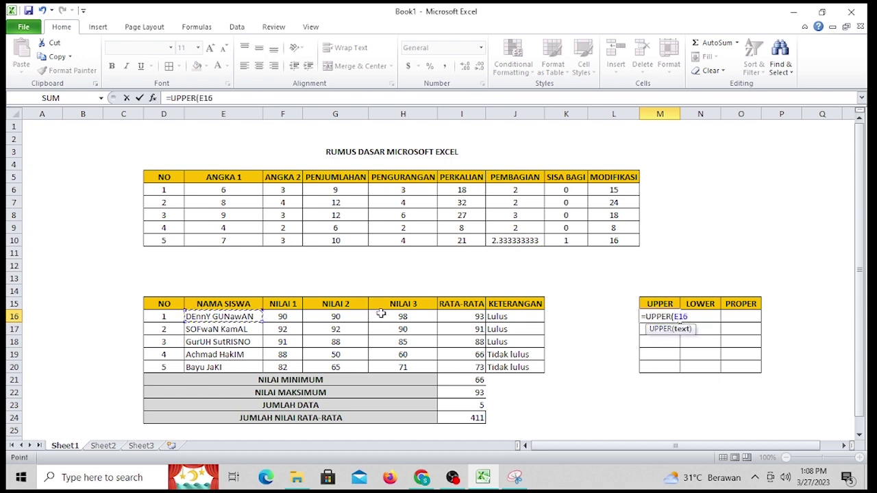
text())
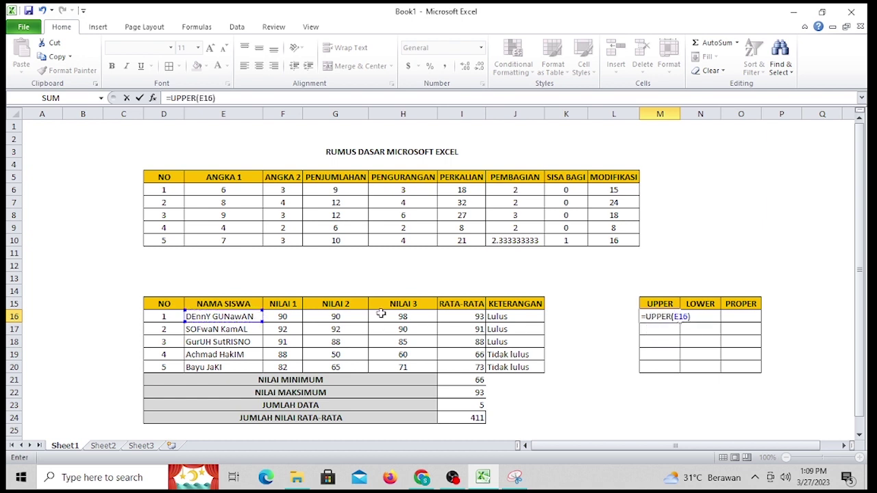
key(Return)
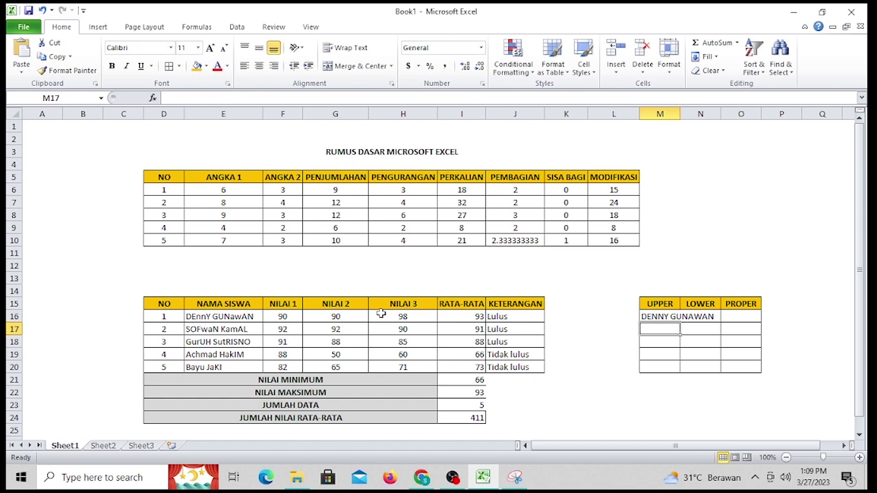
- Autofit the width of column M and fill the UPPER formula from M16 down to M20
double_click(682, 110)
click(683, 316)
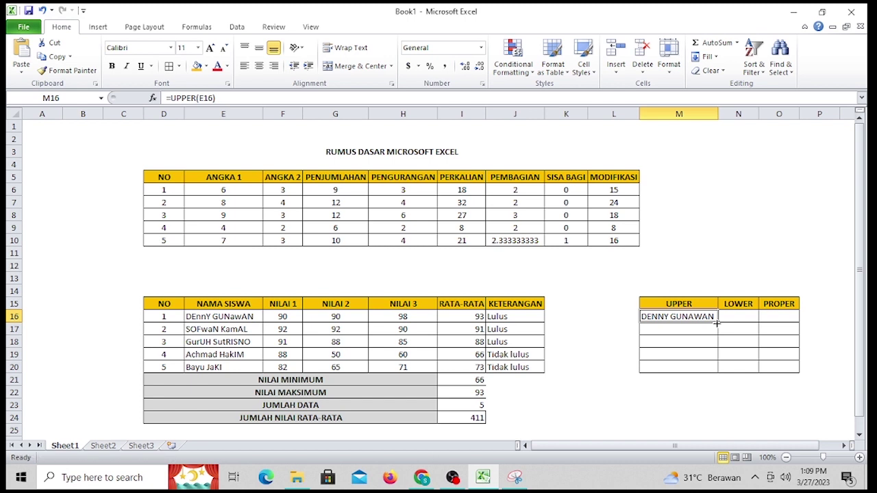
drag(719, 319, 722, 371)
click(733, 253)
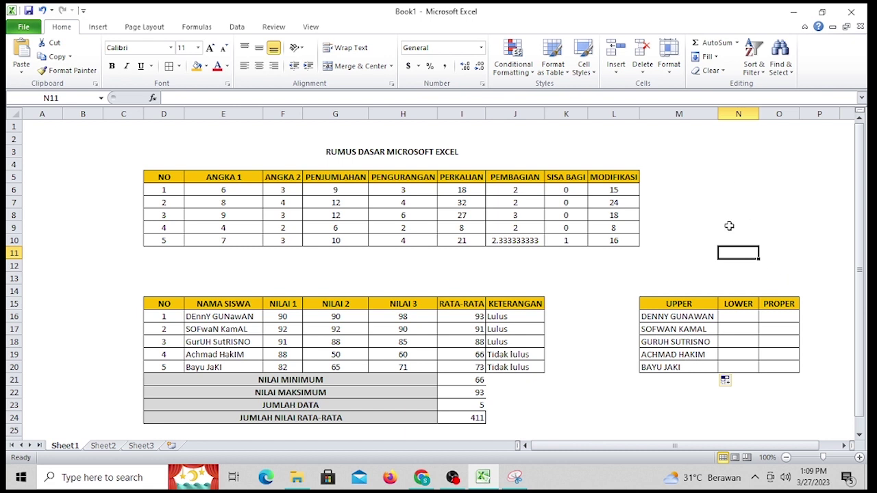
- Enter the formula =LOWER(E16) in cell N16 of the LOWER column
click(735, 315)
text(=)
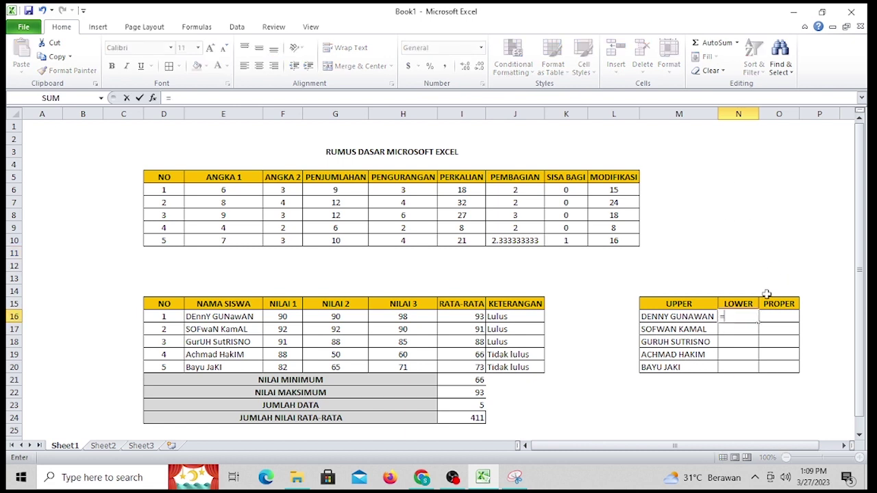
text(lo)
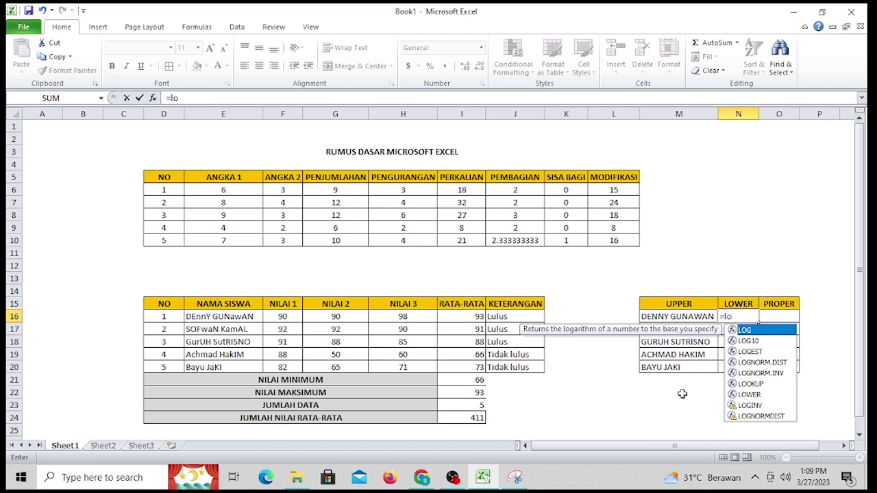
double_click(747, 395)
click(233, 318)
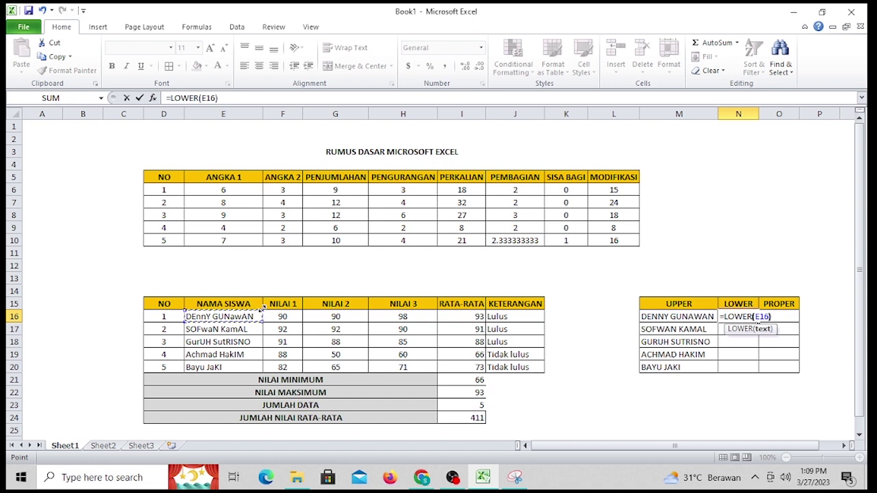
text())
key(Return)
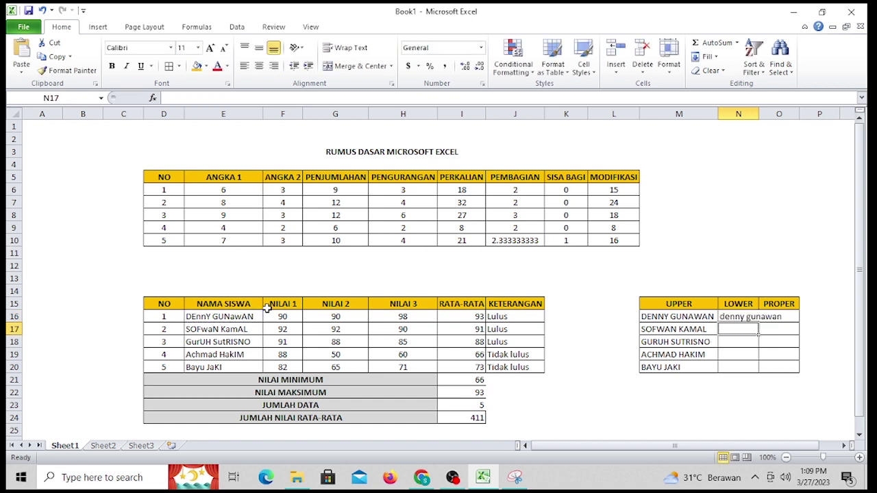
- Fill the LOWER formula from N16 down to N20 and autofit the width of column N
click(749, 317)
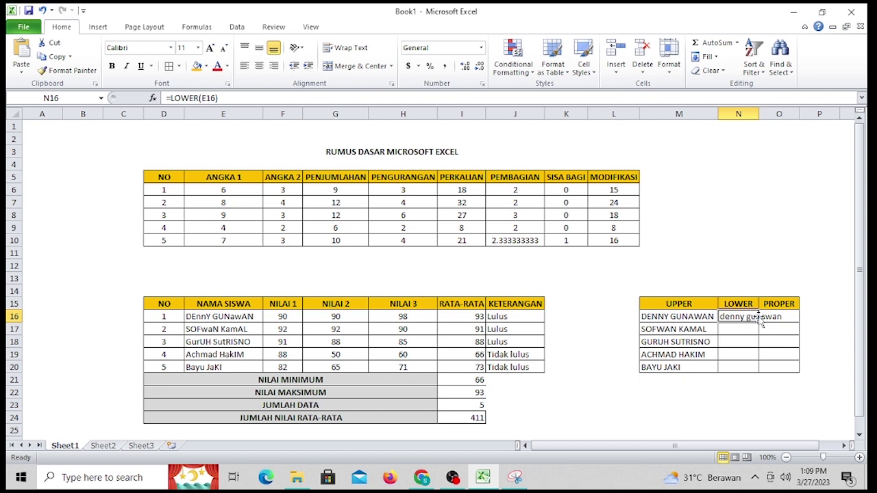
drag(759, 322, 751, 369)
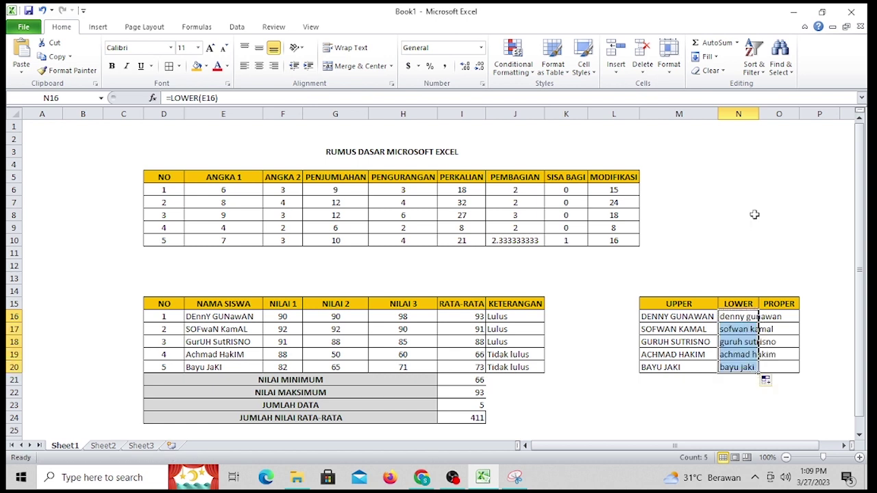
double_click(758, 114)
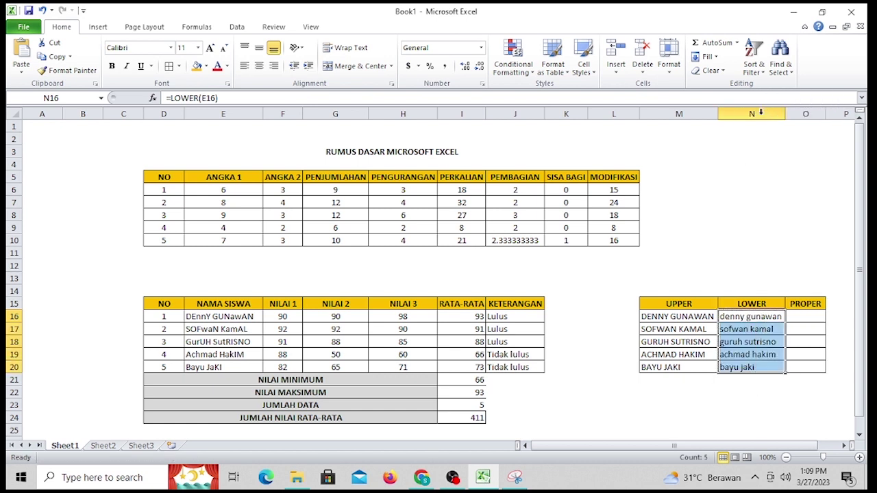
- Enter the formula =PROPER(E16) in cell O16 of the PROPER column
click(845, 446)
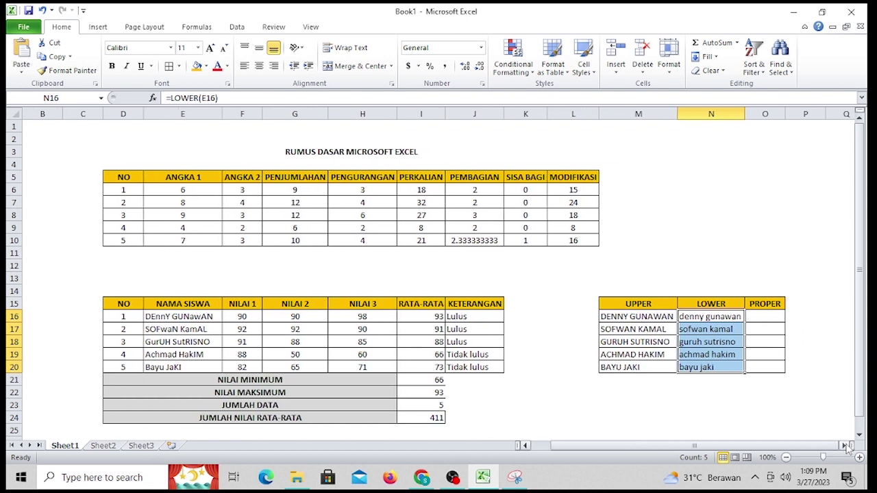
click(764, 316)
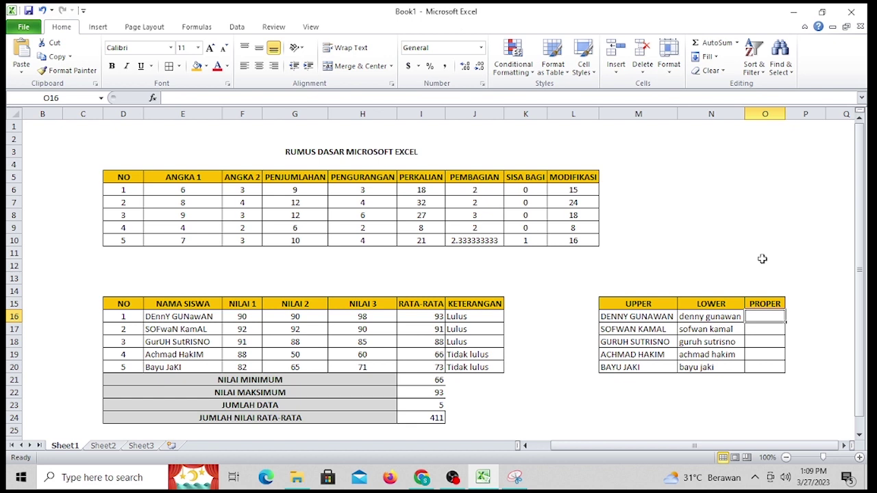
text(=)
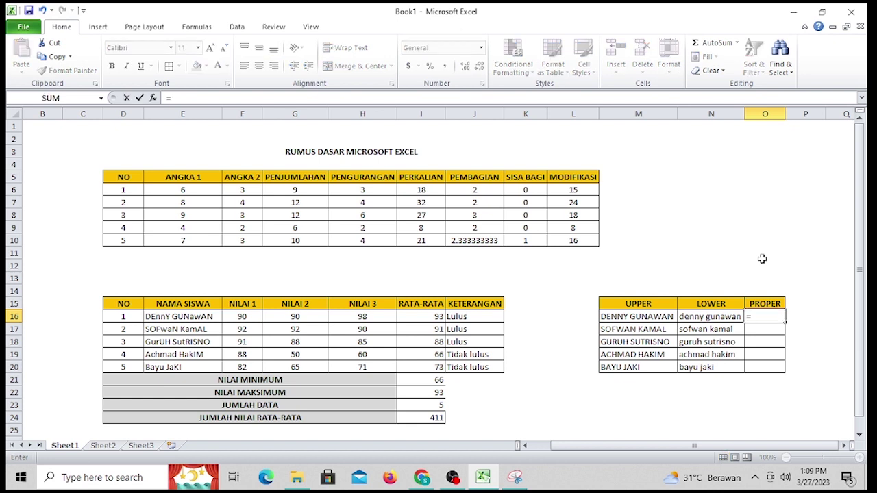
text(pro)
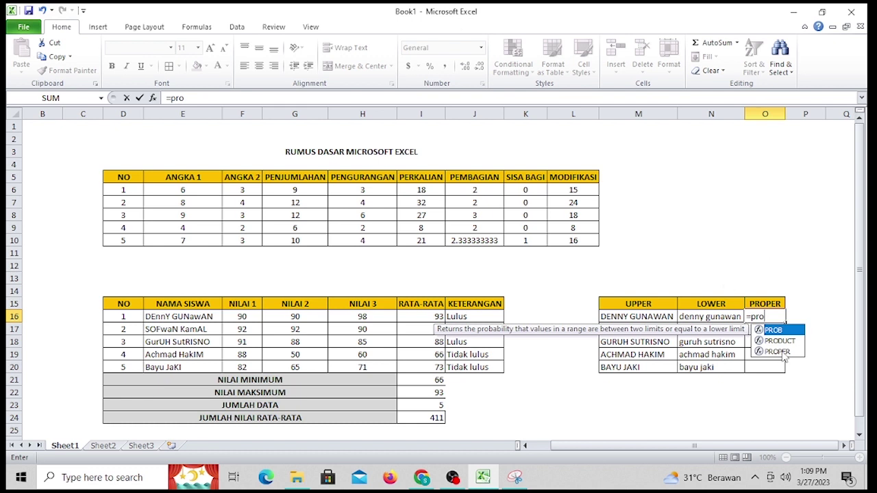
double_click(778, 352)
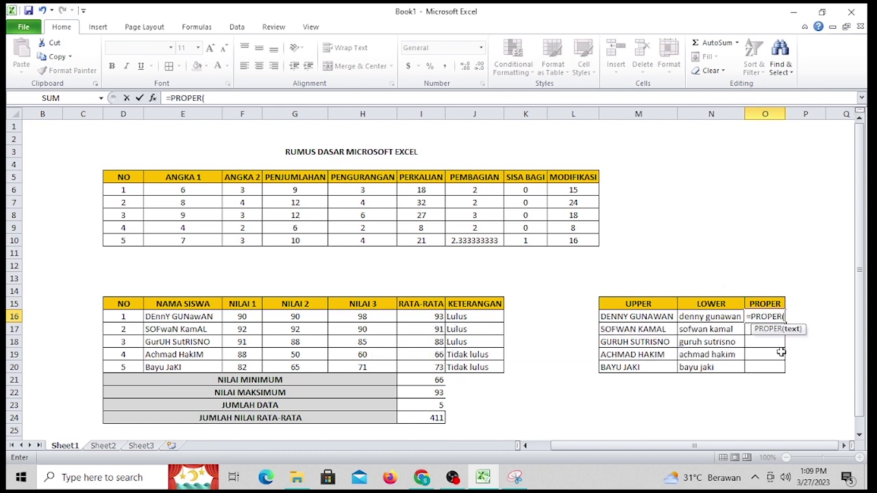
click(165, 315)
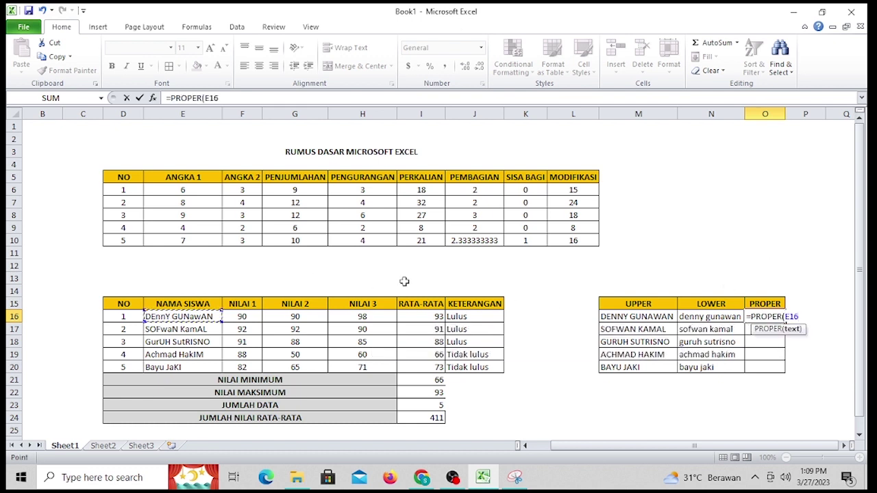
text())
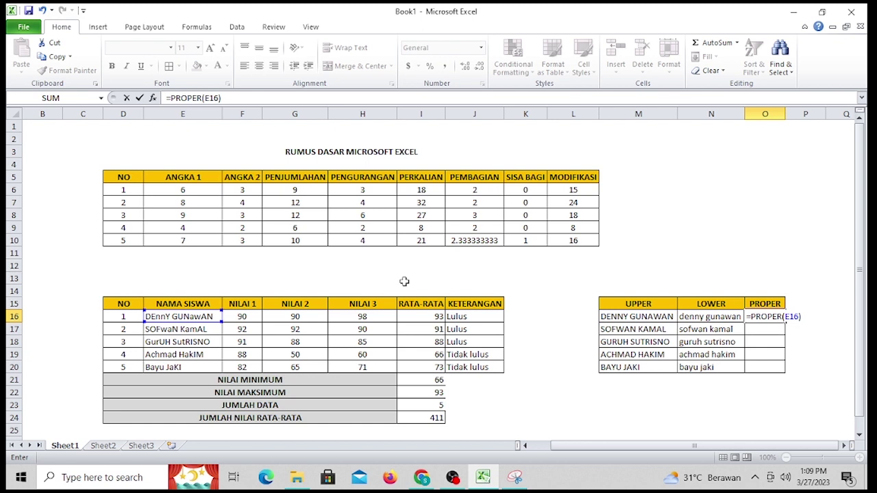
key(Return)
- Autofit the width of column O and fill the PROPER formula from O16 down to O20
click(761, 319)
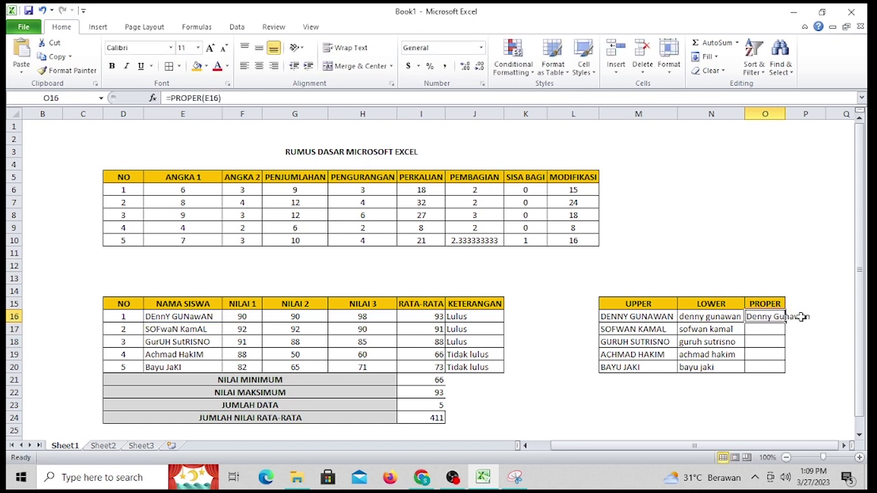
double_click(785, 114)
drag(817, 320, 815, 374)
click(761, 232)
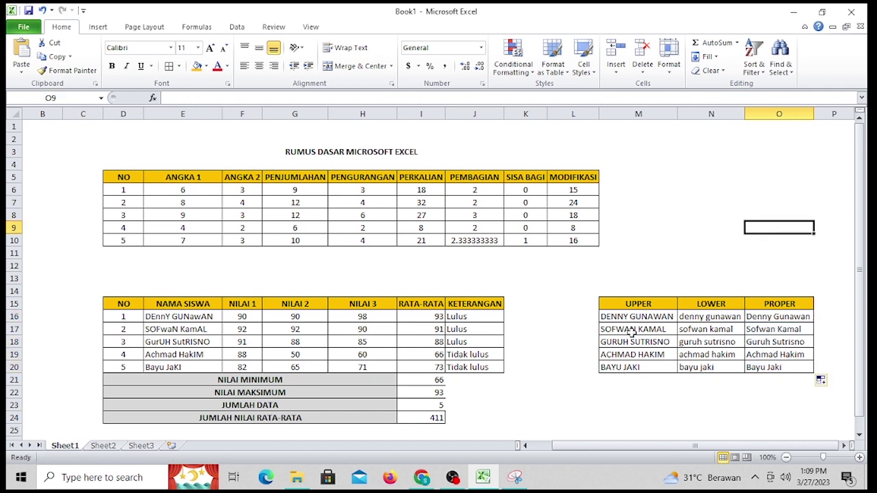